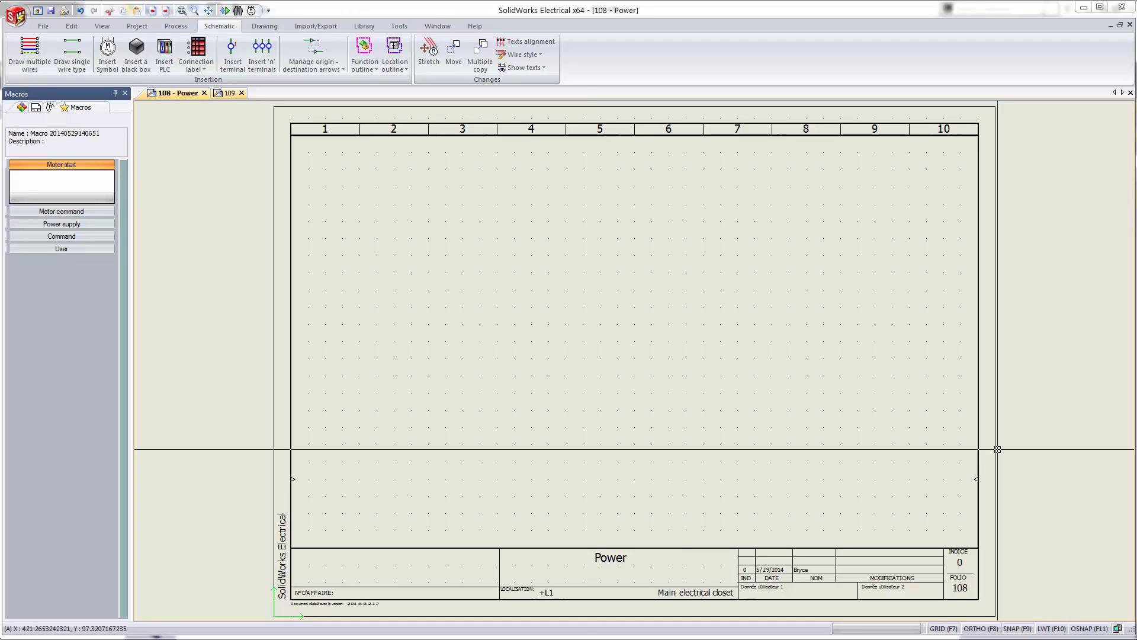
- Switch the ribbon to the Library tab with Alt+L
{"action": "key", "text": "alt+l"}
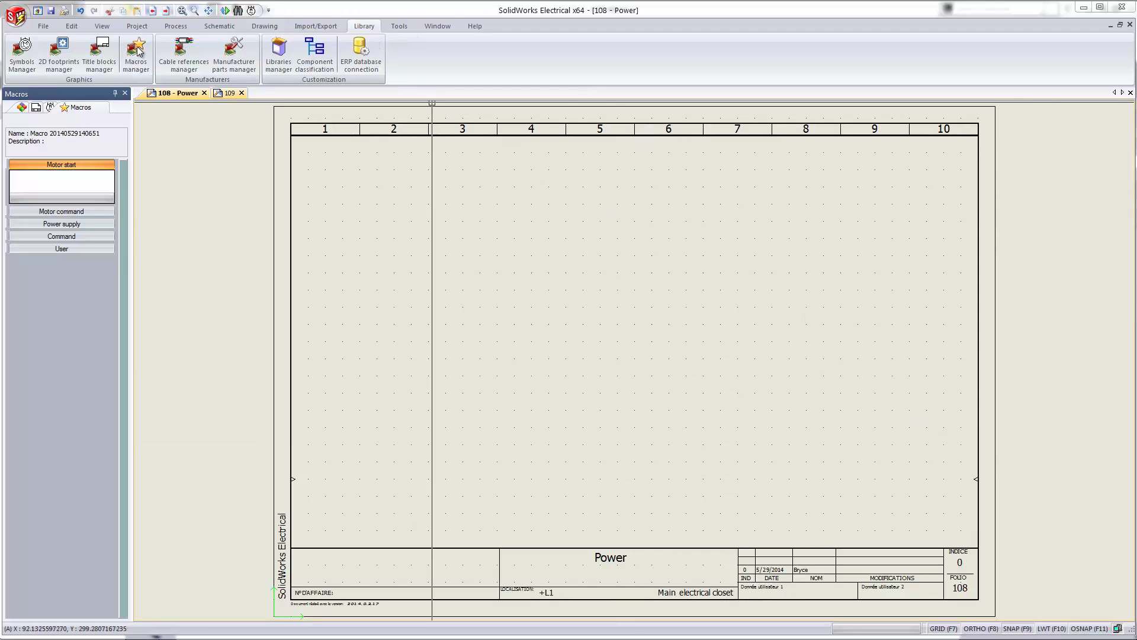
- In the Symbols Manager, copy the 3 poles magneto-thermal circuit breaker symbol
{"action": "left_click", "coordinate": [14, 52]}
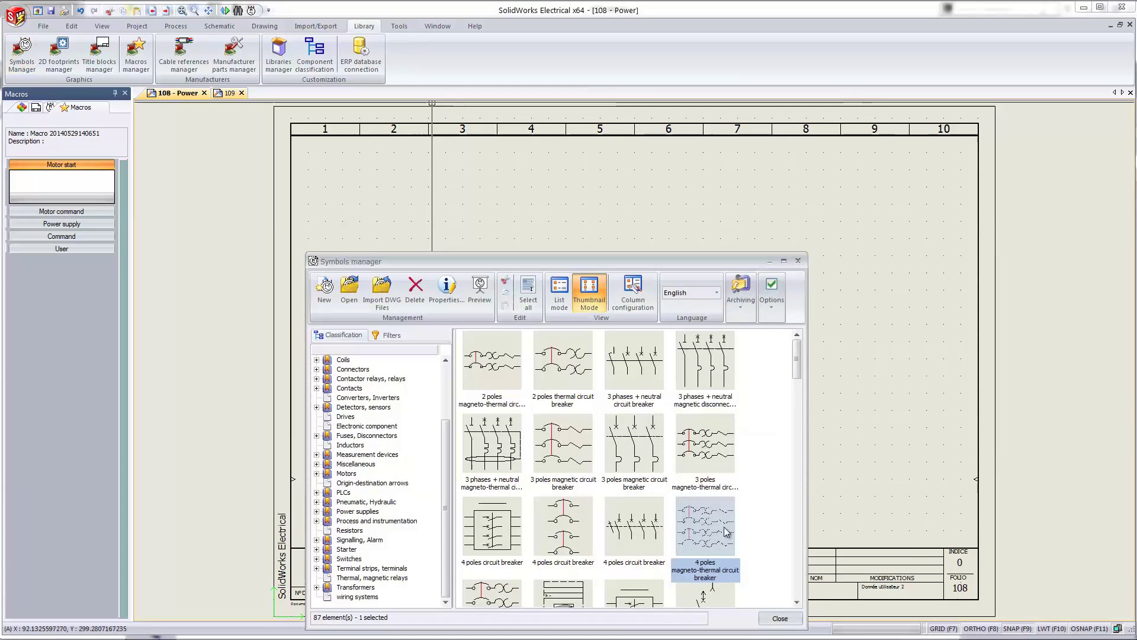
{"action": "left_click", "coordinate": [751, 503]}
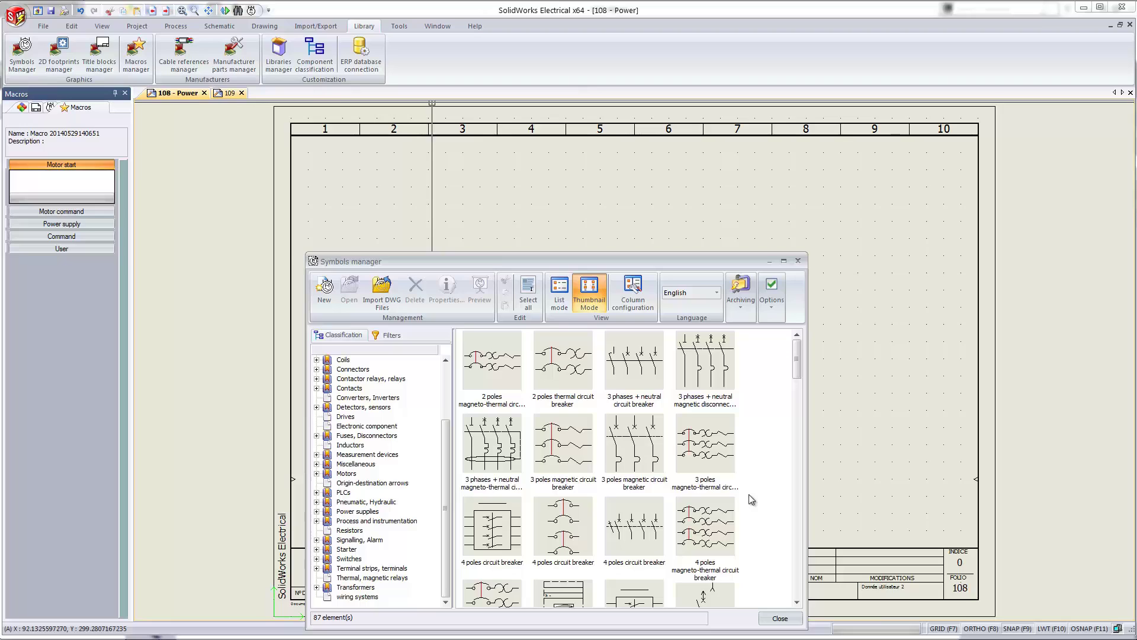
{"action": "left_click", "coordinate": [713, 443]}
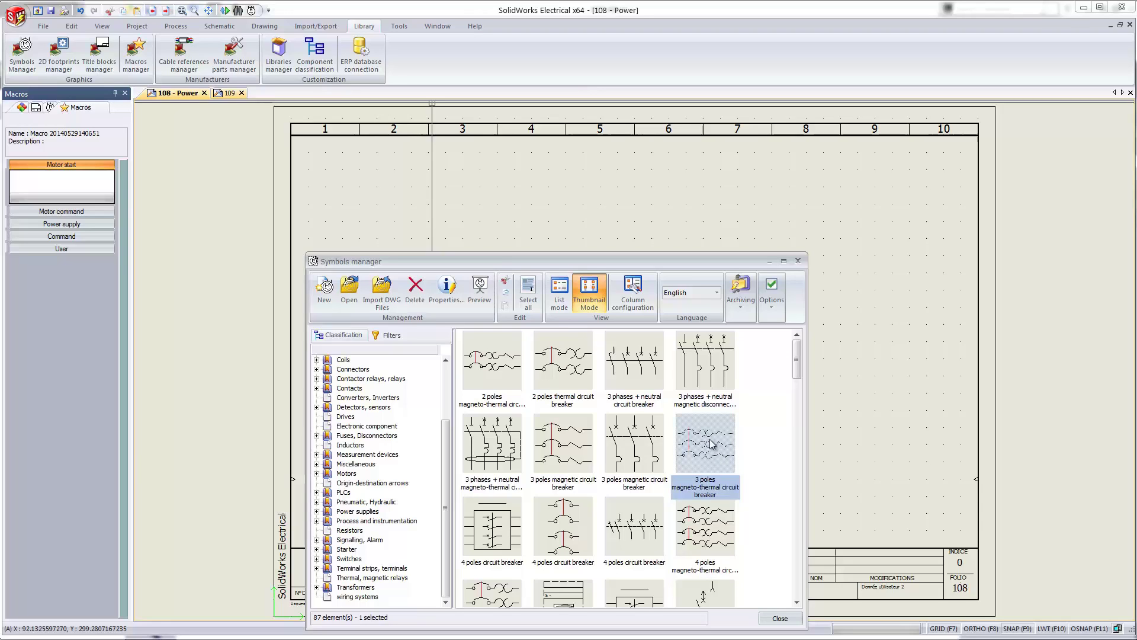
{"action": "left_click", "coordinate": [750, 446]}
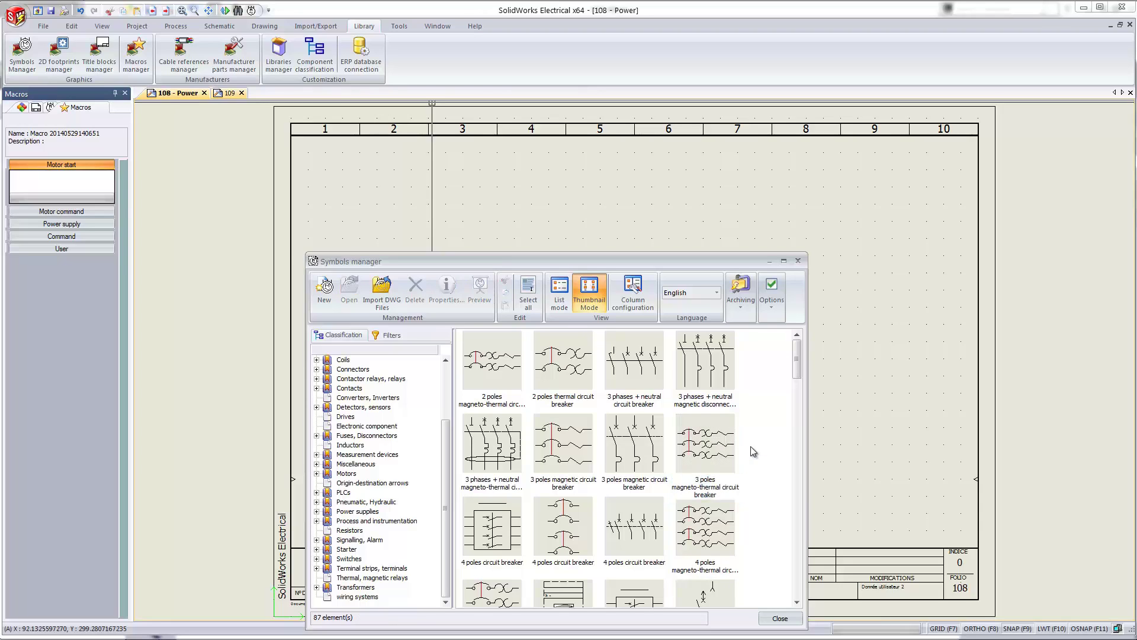
{"action": "left_click", "coordinate": [720, 445]}
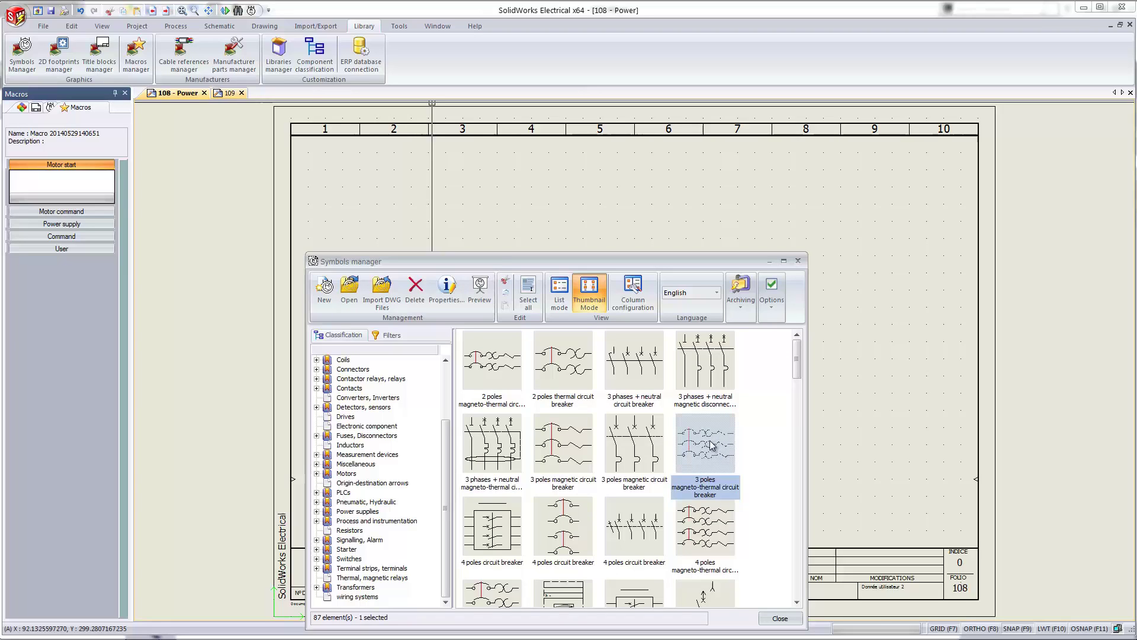
{"action": "right_click", "coordinate": [711, 444]}
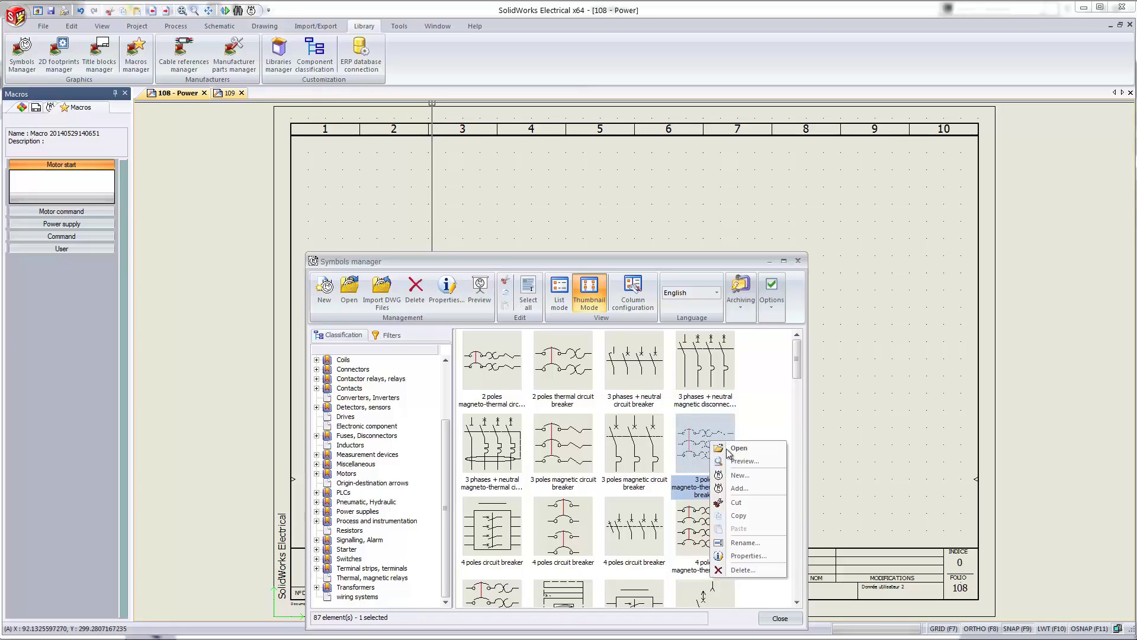
{"action": "left_click", "coordinate": [749, 513]}
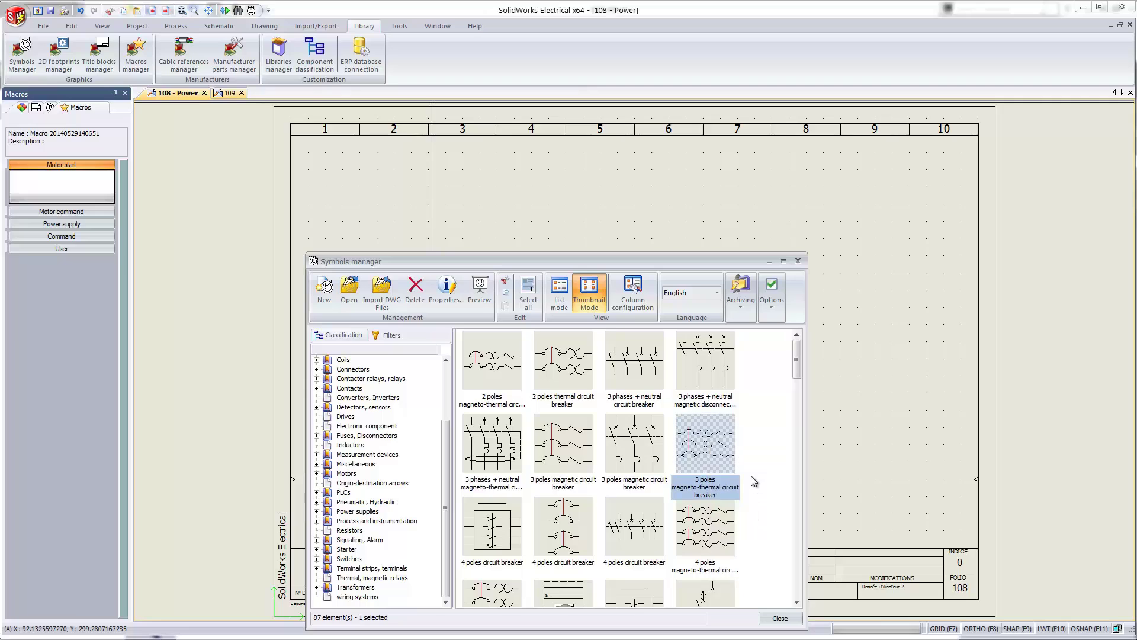
- Paste the copy as EW_ANSI_OLTM3P+2 and open its properties
{"action": "right_click", "coordinate": [751, 475]}
{"action": "left_click", "coordinate": [782, 563]}
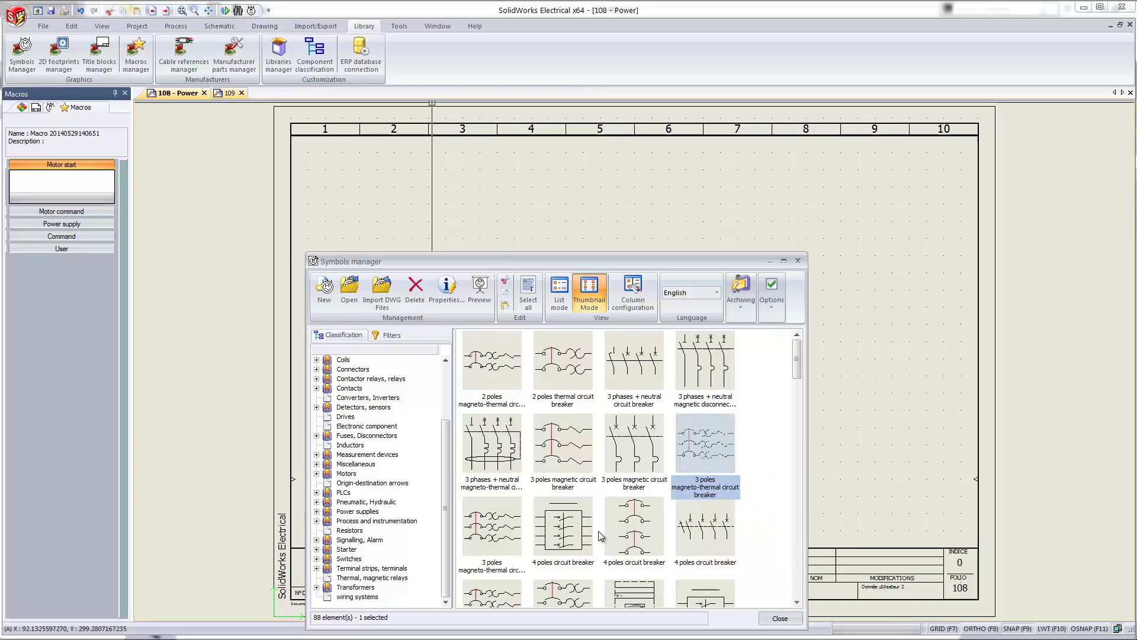
{"action": "right_click", "coordinate": [487, 523]}
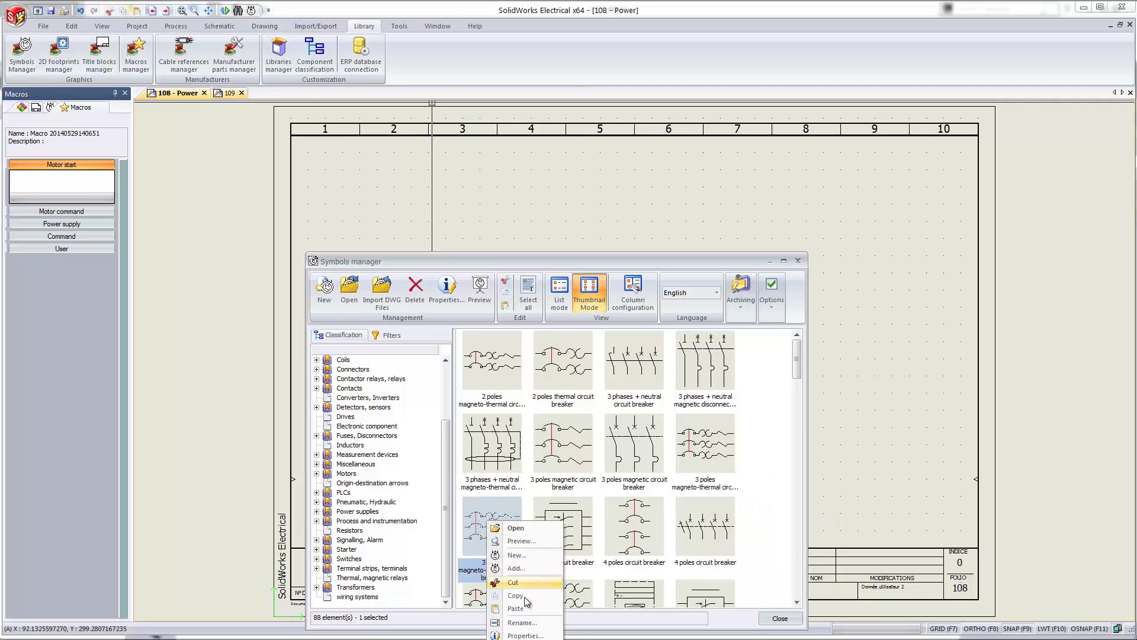
{"action": "left_click", "coordinate": [521, 635]}
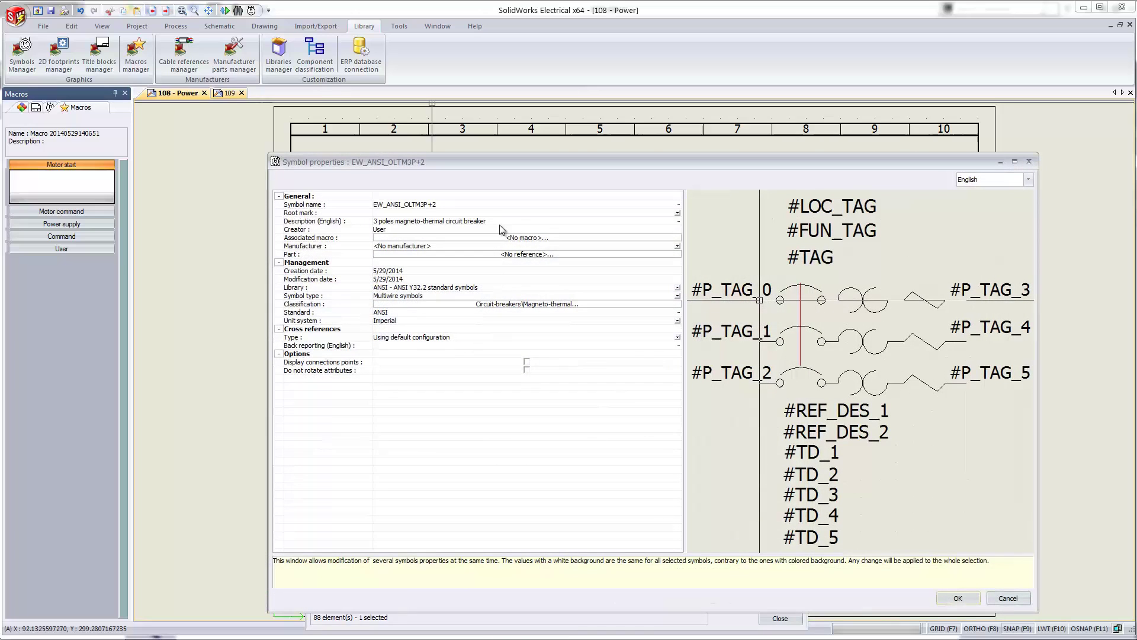
- Describe the breaker copy as 'Schneder Electric Circuit Breaker' with manufacturer Schneider Electric
{"action": "left_click", "coordinate": [500, 221]}
{"action": "left_click_drag", "start_coordinate": [501, 218], "coordinate": [347, 221]}
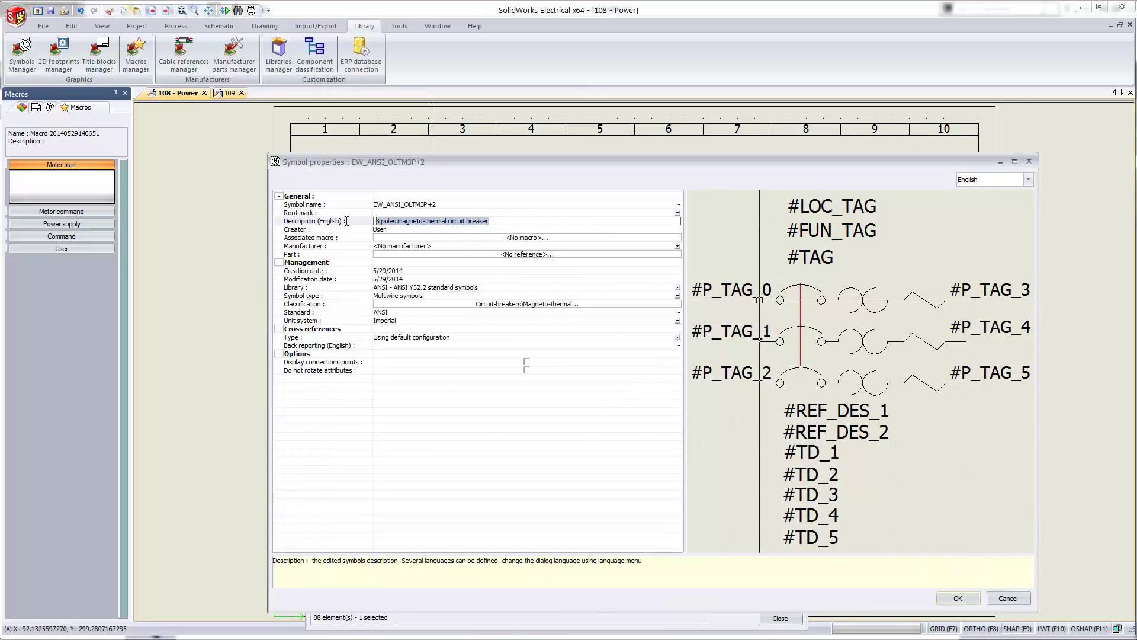
{"action": "type", "text": "Schne"}
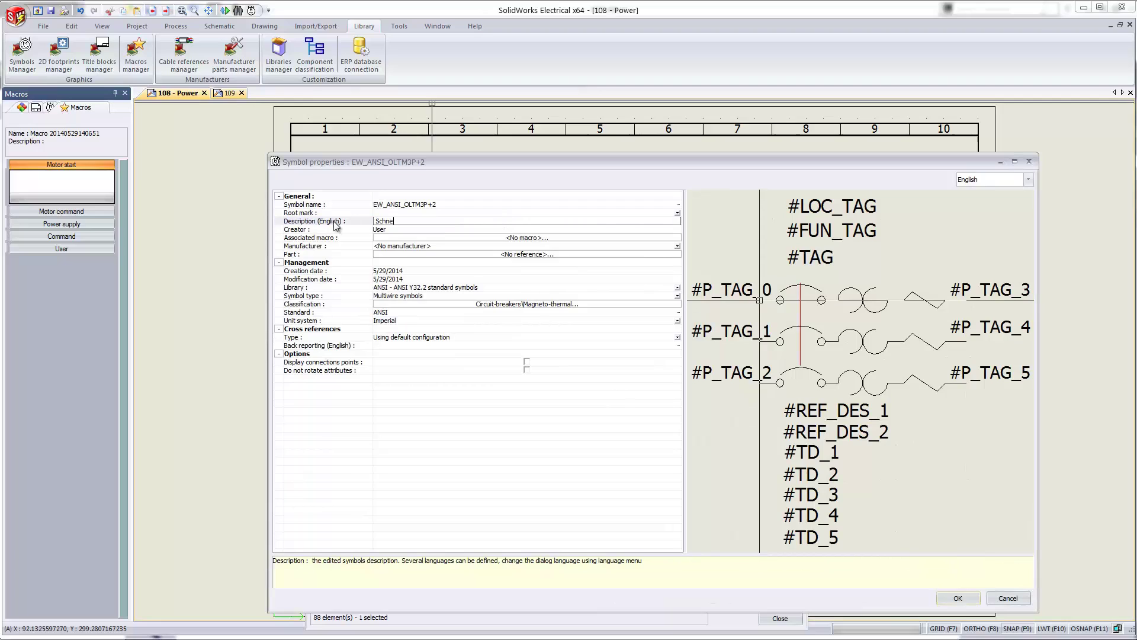
{"action": "type", "text": "der Electric Circuit"}
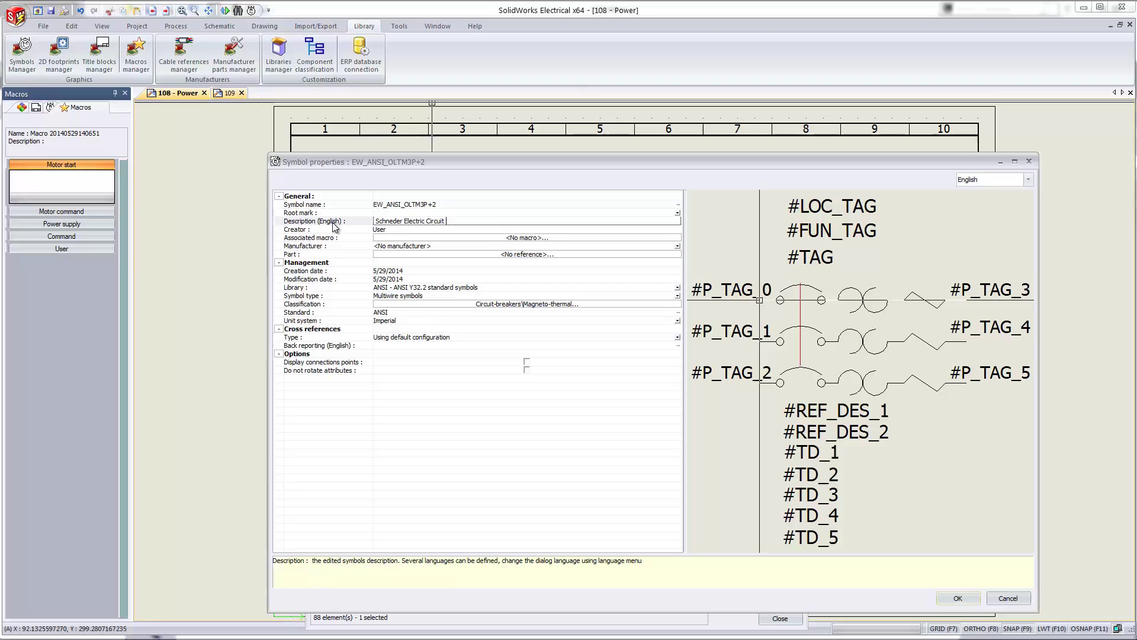
{"action": "type", "text": " Breaker"}
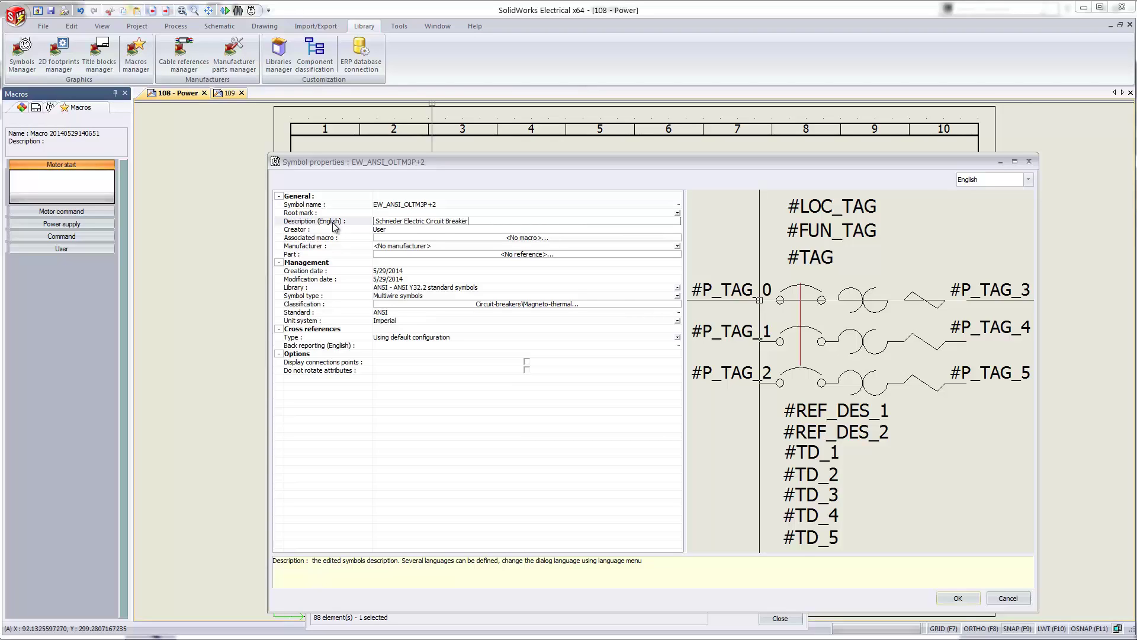
{"action": "left_click", "coordinate": [414, 246]}
{"action": "scroll", "coordinate": [432, 368], "scroll_direction": "down", "scroll_amount": 3}
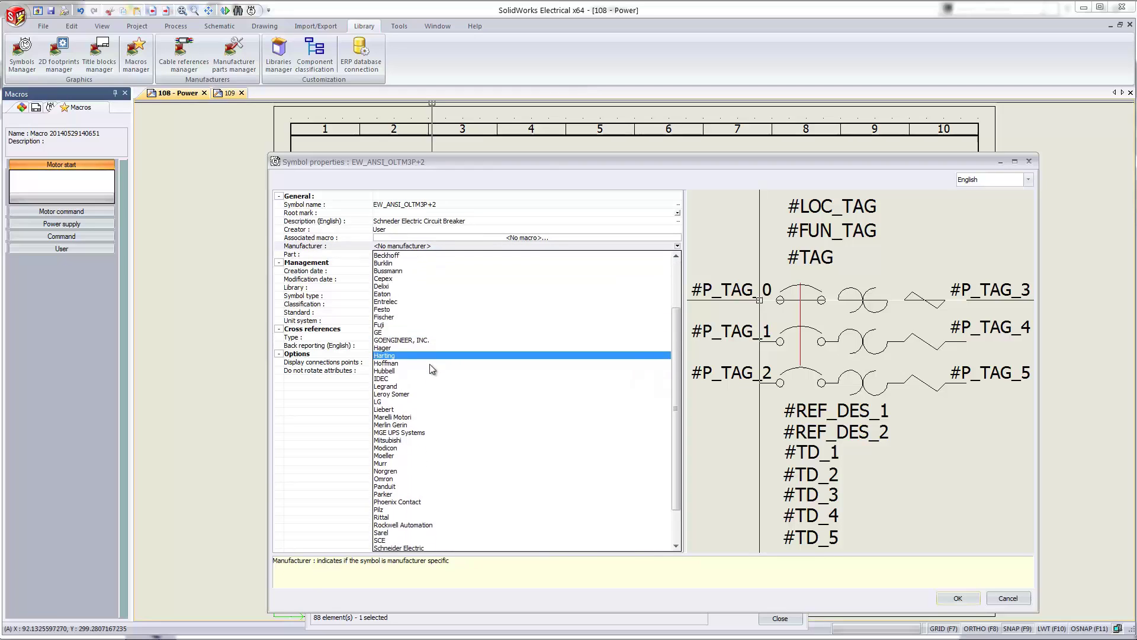
{"action": "left_click", "coordinate": [428, 487]}
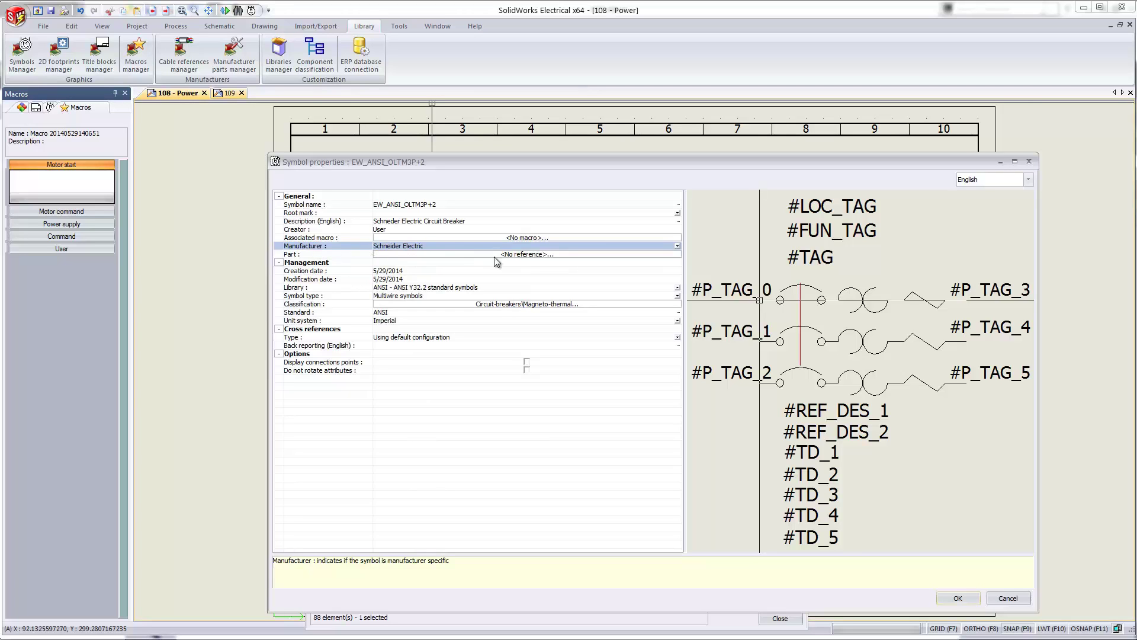
{"action": "left_click", "coordinate": [529, 255]}
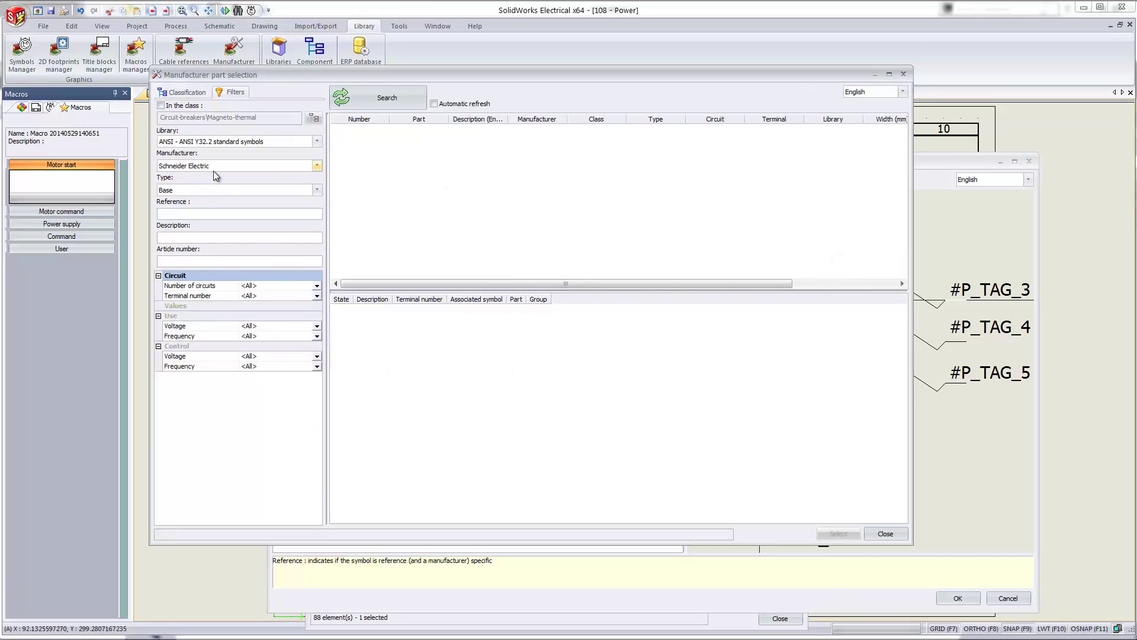
- Search reference GV2me06 and assign part GV2ME06 to the breaker copy
{"action": "left_click", "coordinate": [222, 213]}
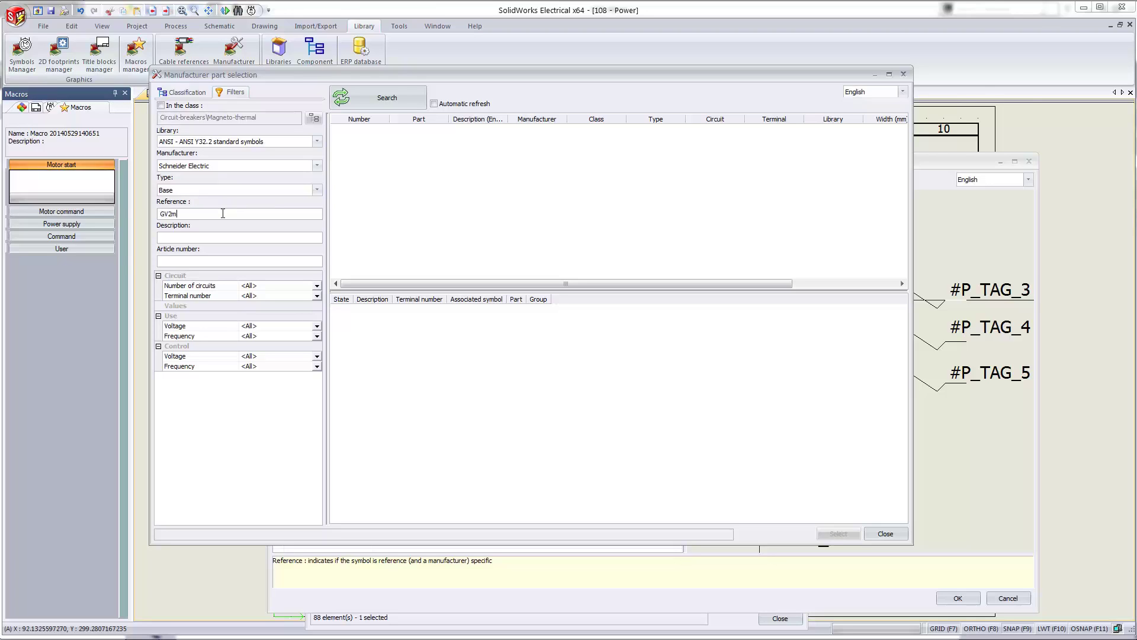
{"action": "type", "text": "GV2me06"}
{"action": "left_click", "coordinate": [379, 97]}
{"action": "double_click", "coordinate": [407, 130]}
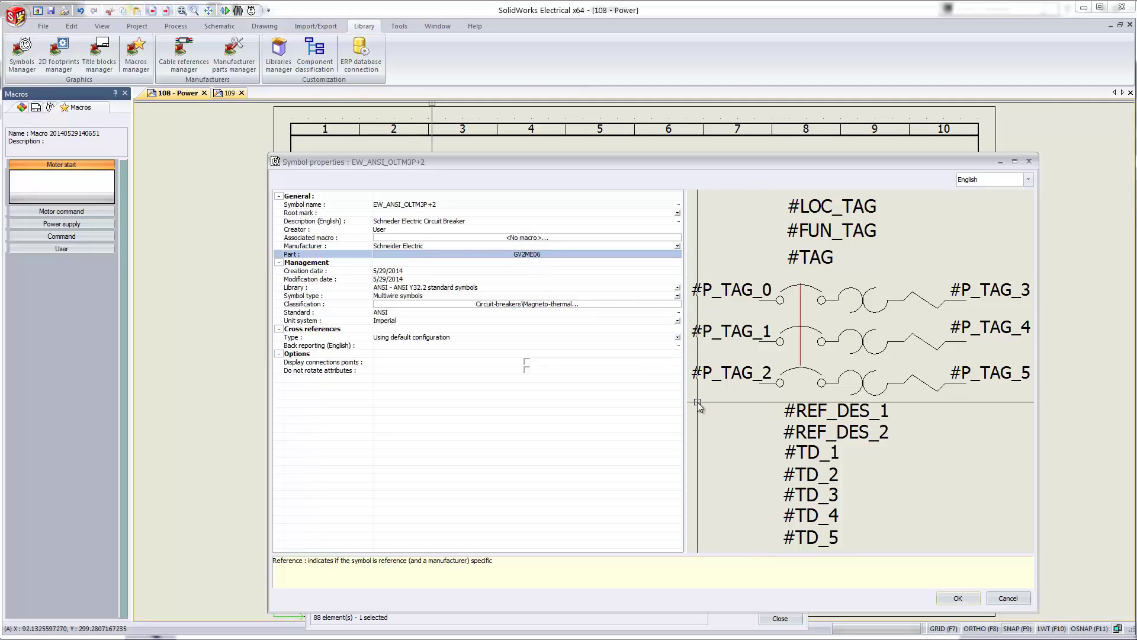
- Save the breaker copy's property changes and close the symbol library
{"action": "left_click", "coordinate": [955, 598]}
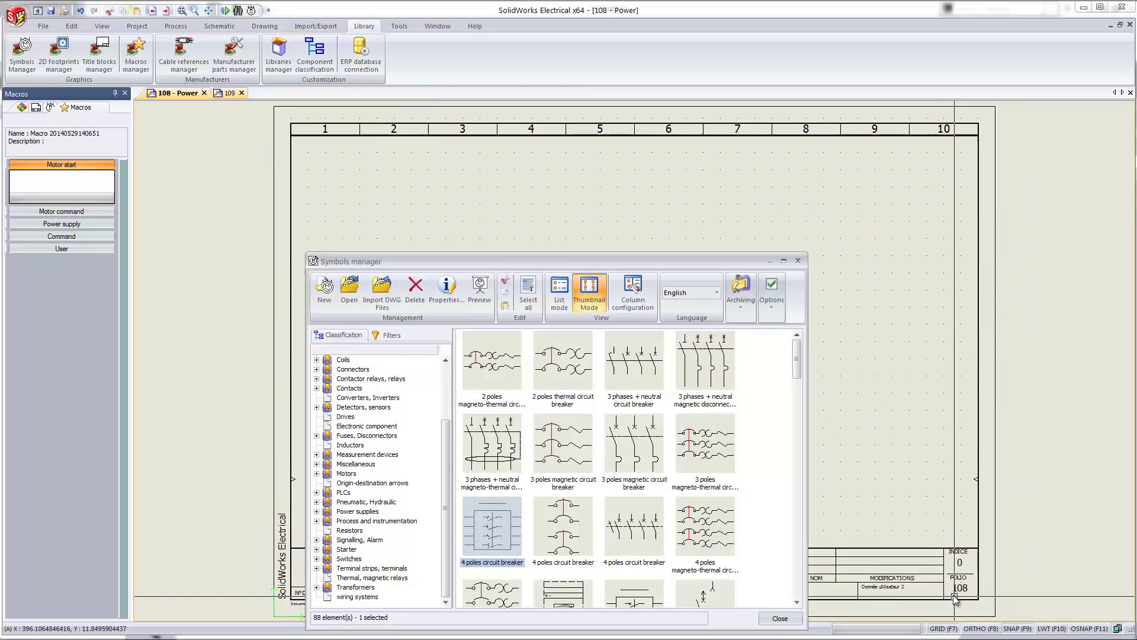
{"action": "left_click", "coordinate": [780, 618]}
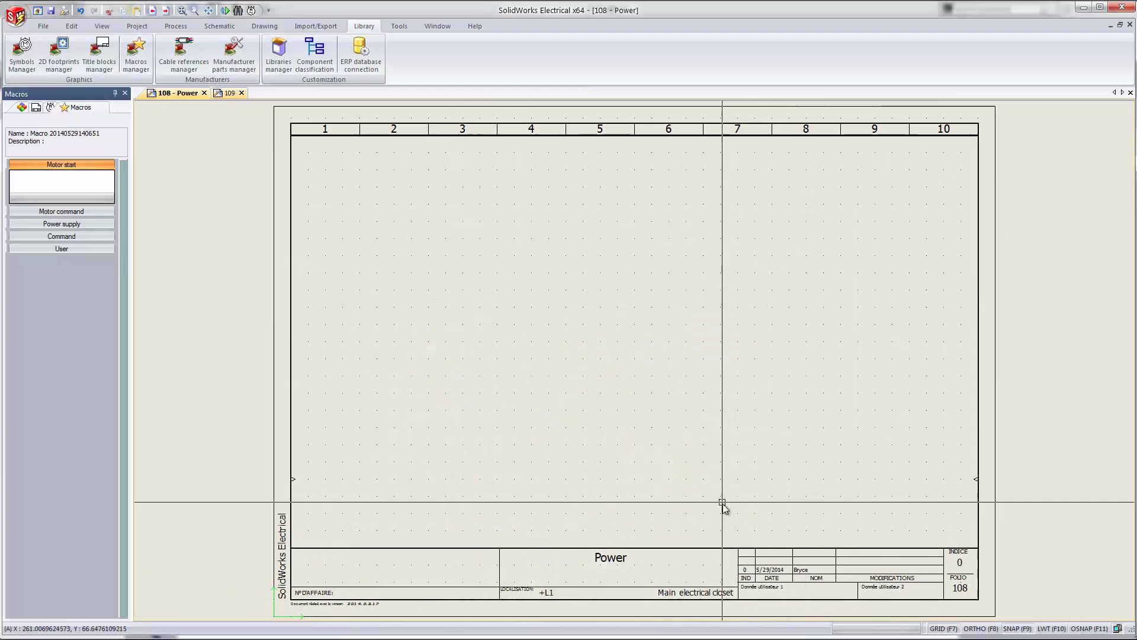
{"action": "left_click", "coordinate": [220, 27]}
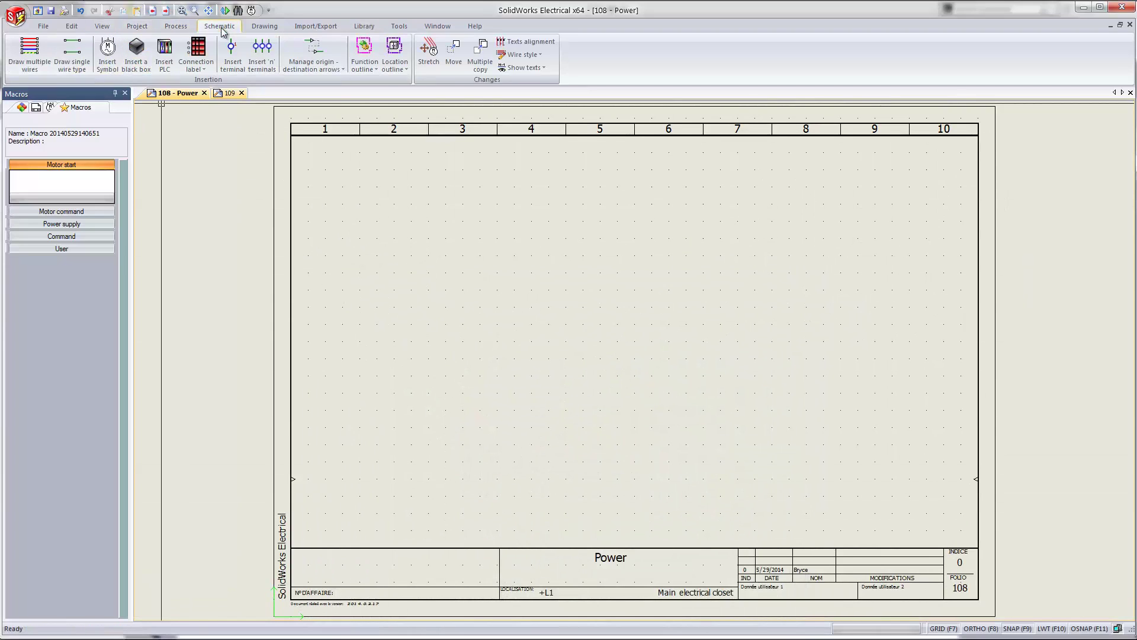
- Pick Schneider Electric Circuit Breaker from the Circuit-breakers class for insertion
{"action": "left_click", "coordinate": [108, 59]}
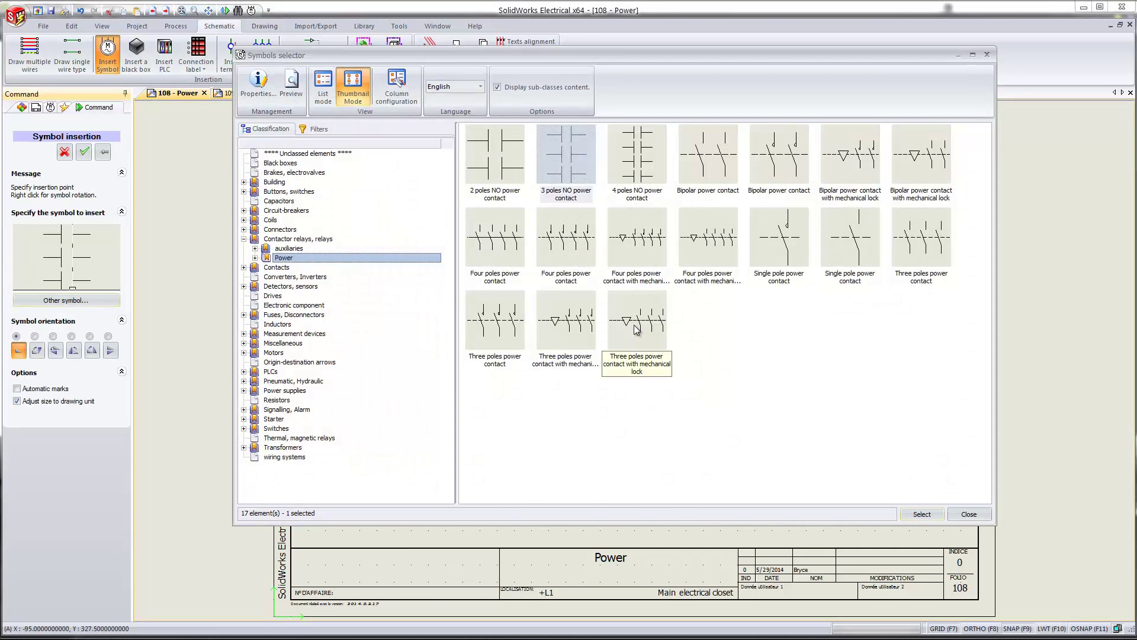
{"action": "left_click", "coordinate": [303, 211]}
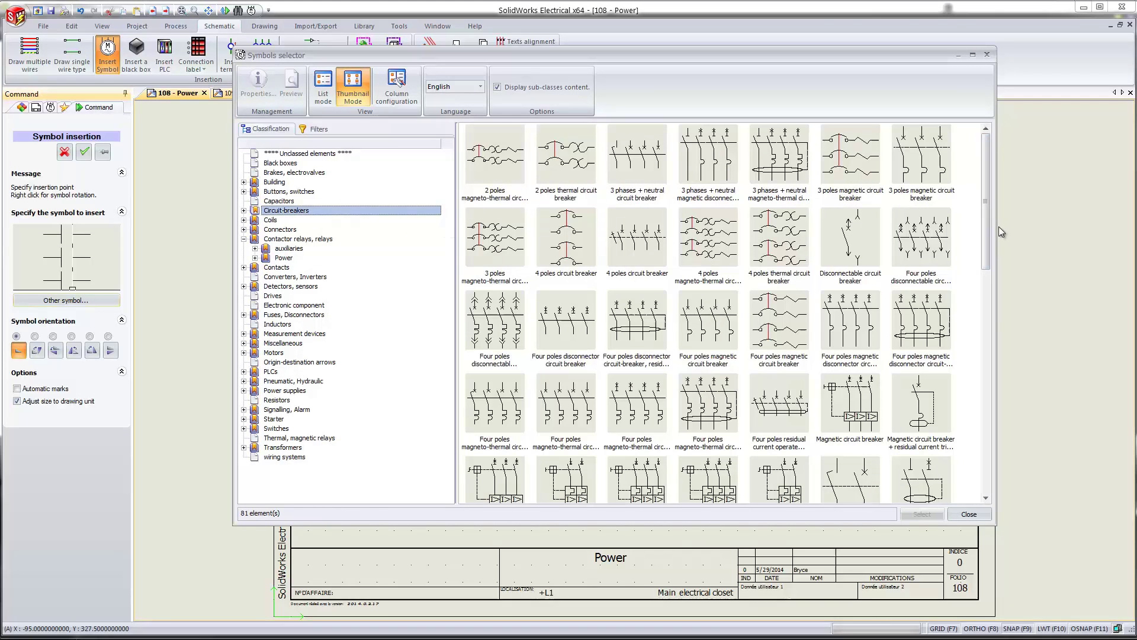
{"action": "left_click_drag", "start_coordinate": [986, 229], "coordinate": [987, 311]}
{"action": "left_click", "coordinate": [920, 344]}
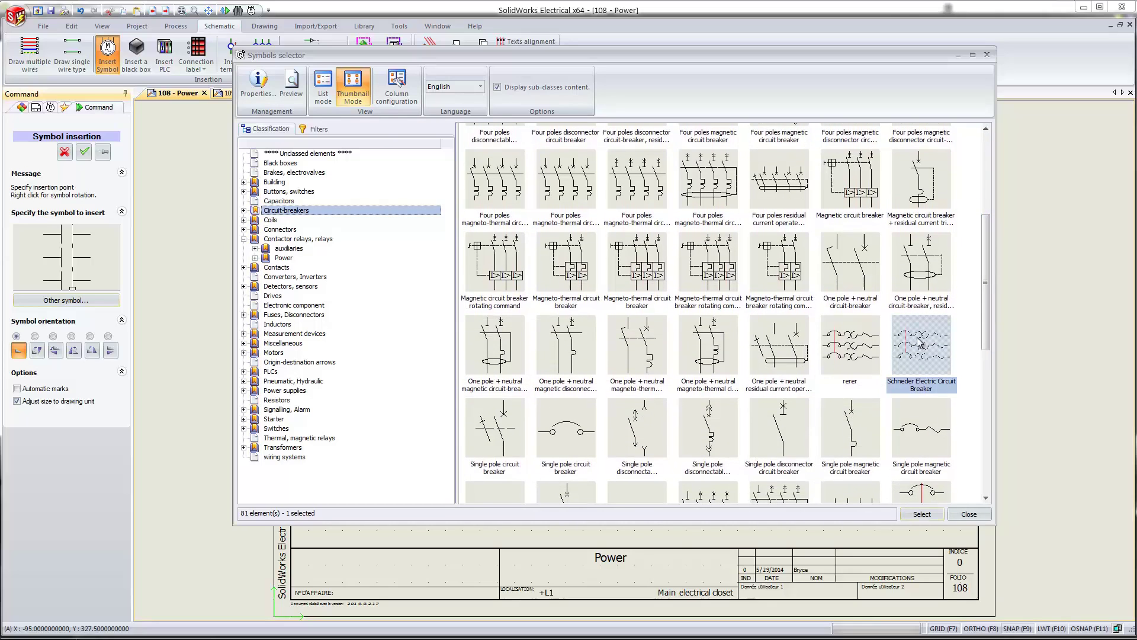
{"action": "double_click", "coordinate": [920, 344]}
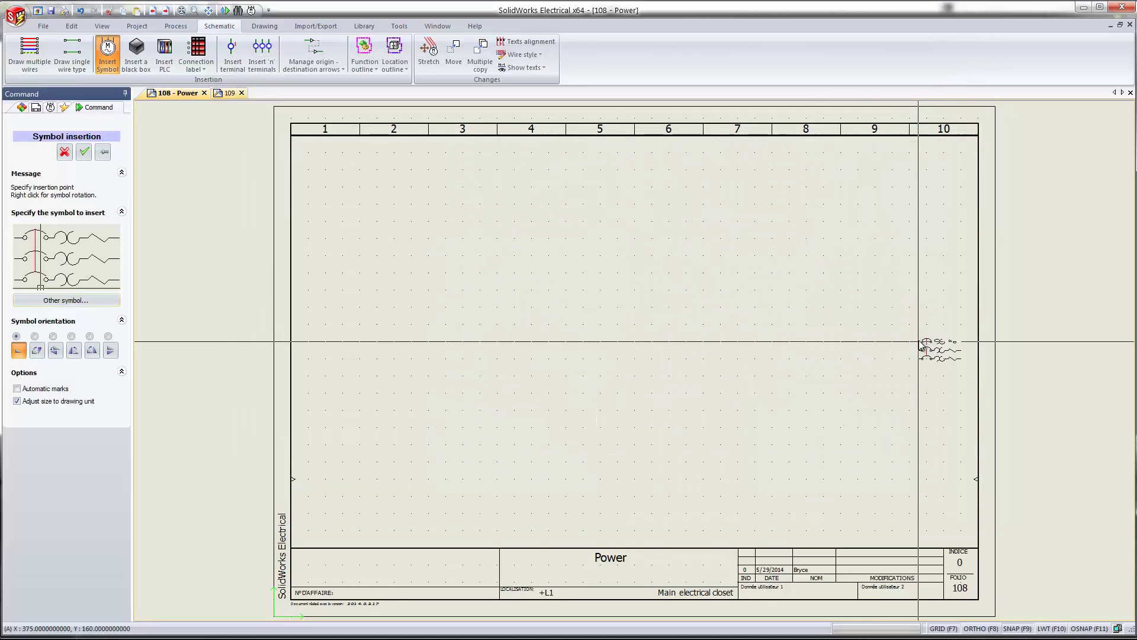
- Place breaker Q7 near the top of the Power sheet, keeping its GV2ME06 part
{"action": "left_click", "coordinate": [539, 205]}
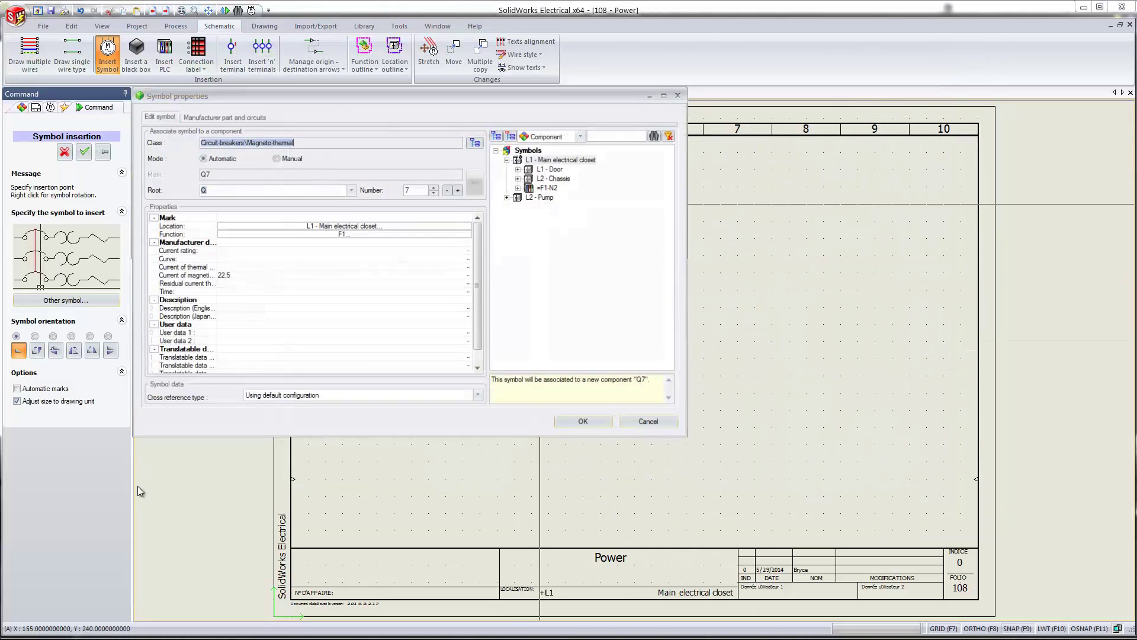
{"action": "left_click", "coordinate": [220, 118]}
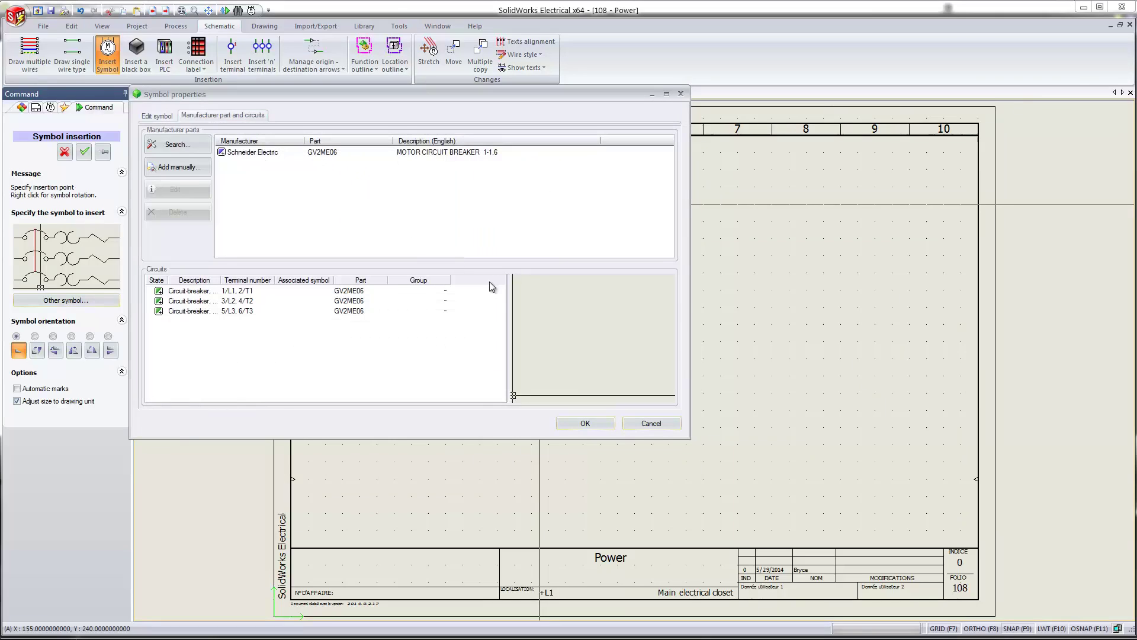
{"action": "left_click", "coordinate": [593, 423]}
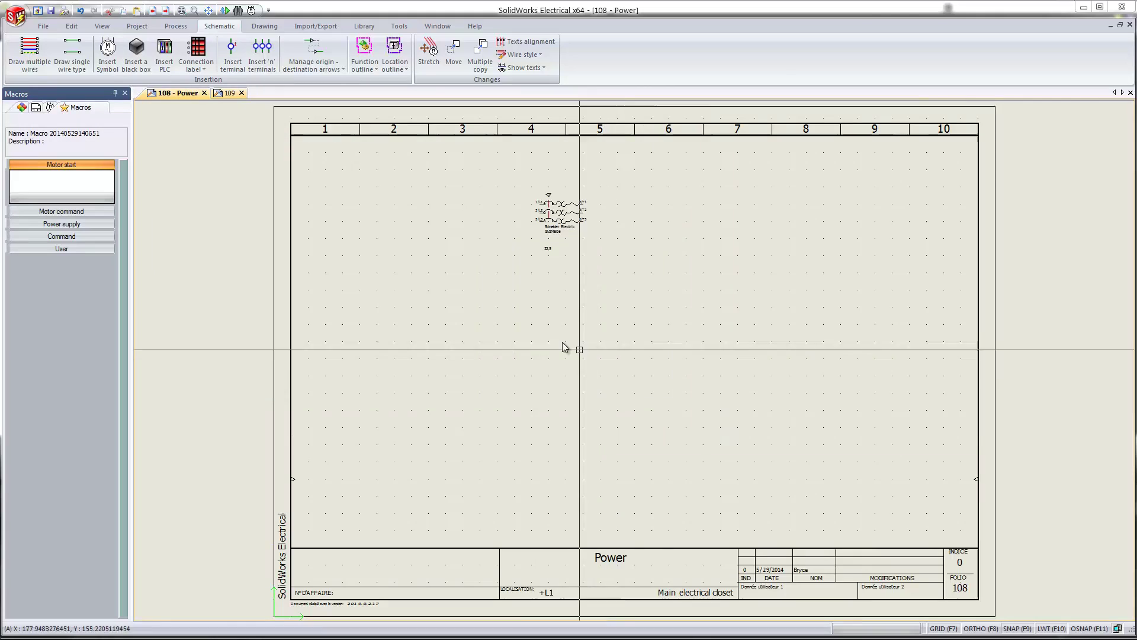
- Save folio 109's left motor circuit, minus the motor outline, as macro 'Motor' in Motor start
{"action": "left_click", "coordinate": [226, 93]}
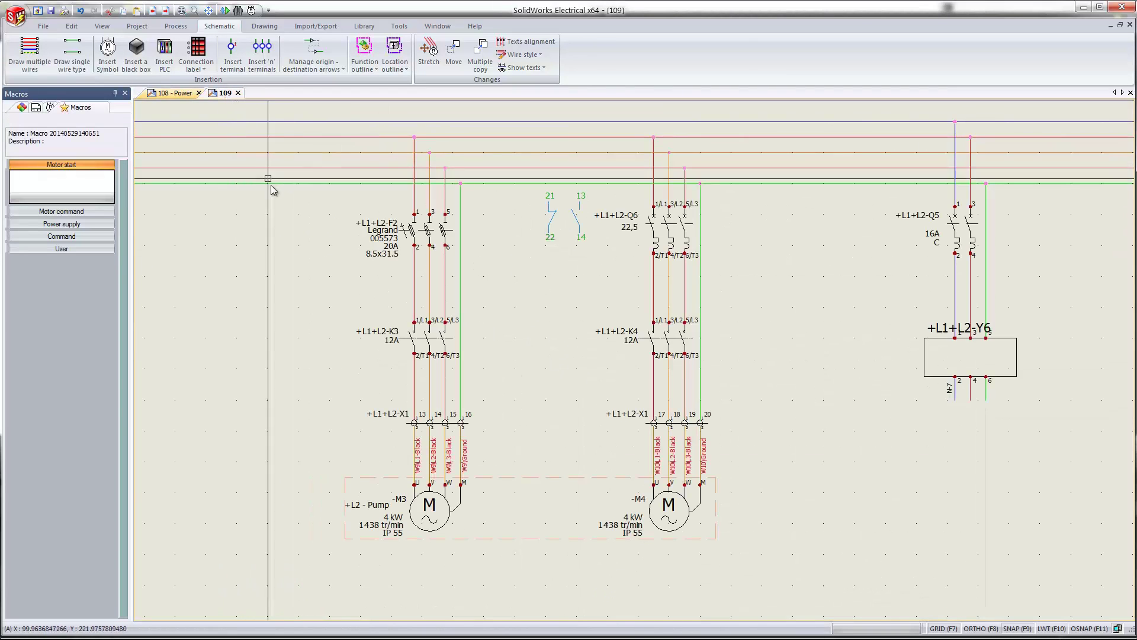
{"action": "middle_click_drag", "start_coordinate": [267, 179], "coordinate": [350, 215]}
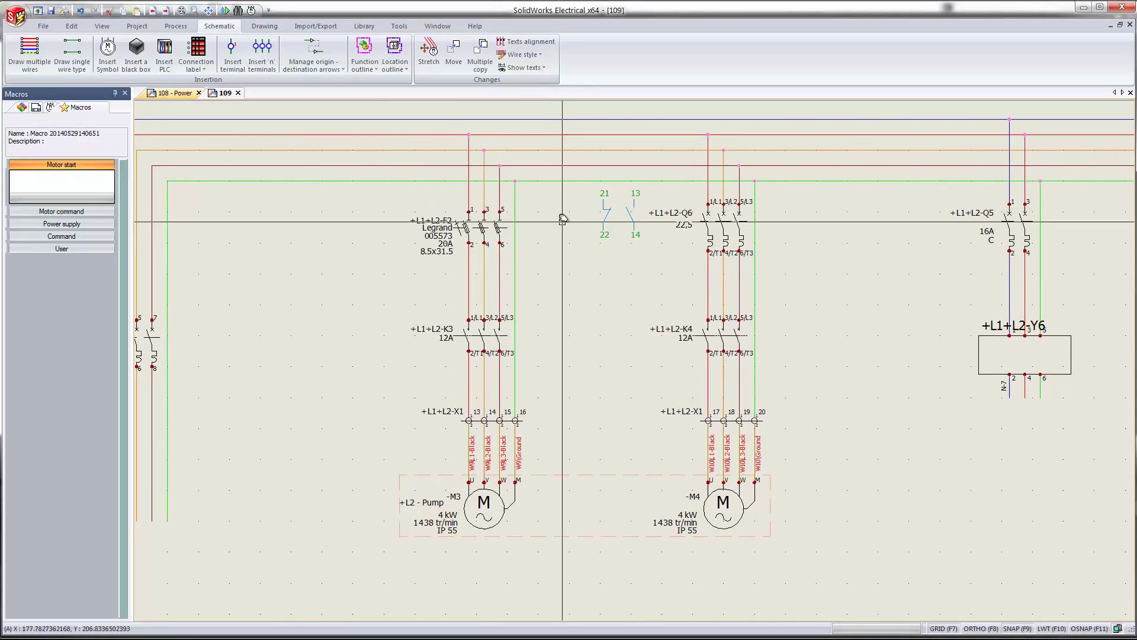
{"action": "left_click_drag", "start_coordinate": [565, 195], "coordinate": [395, 544]}
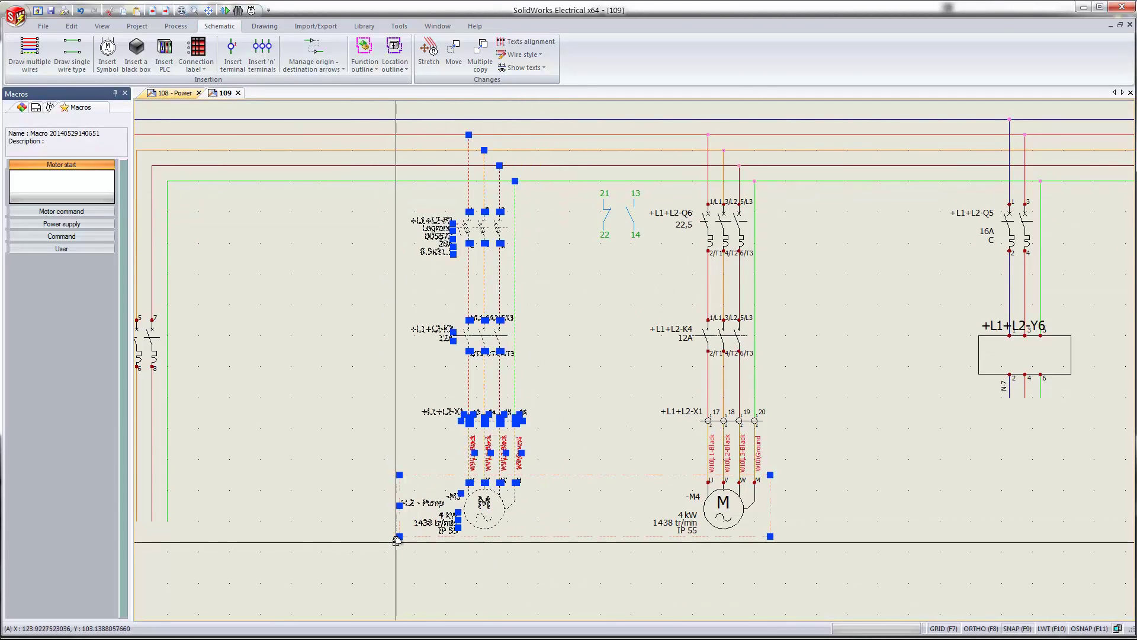
{"action": "left_click", "coordinate": [423, 502], "text": "shift"}
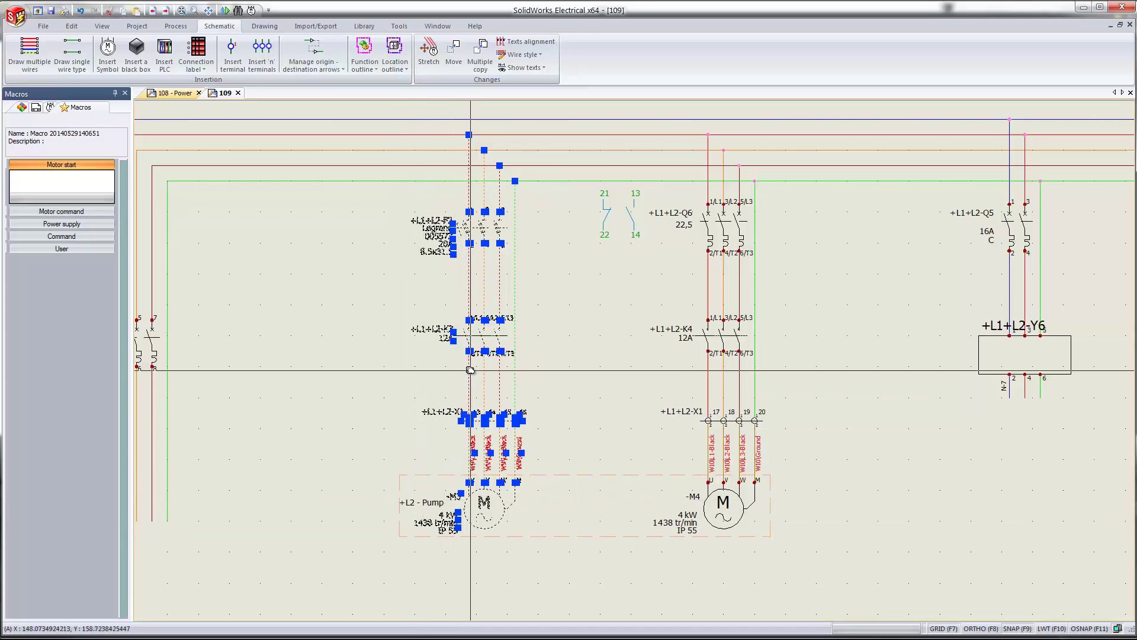
{"action": "left_click_drag", "start_coordinate": [470, 369], "coordinate": [96, 187]}
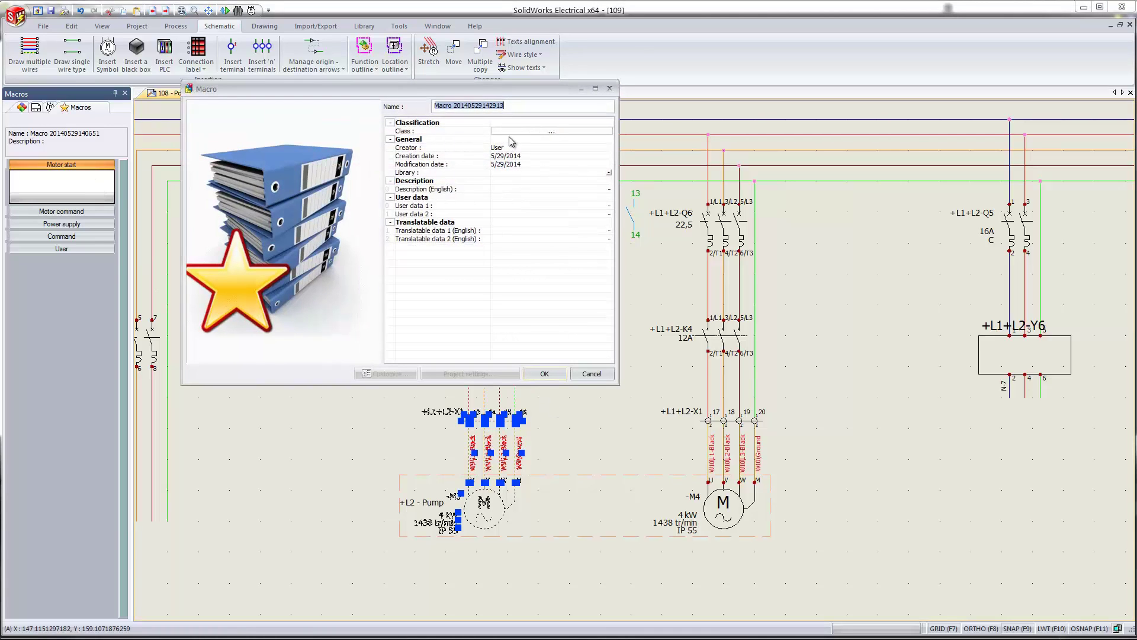
{"action": "type", "text": "Motor"}
{"action": "left_click", "coordinate": [544, 373]}
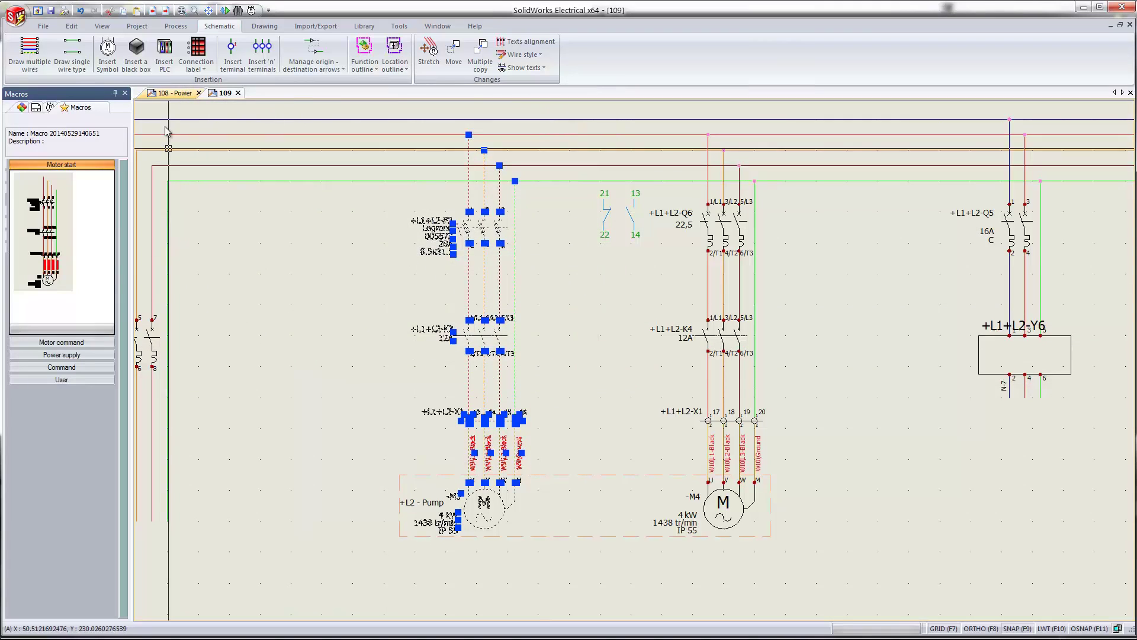
- Paste the Motor macro onto the Power sheet left of Q7, creating motor M5 and contactor K5
{"action": "left_click", "coordinate": [165, 97]}
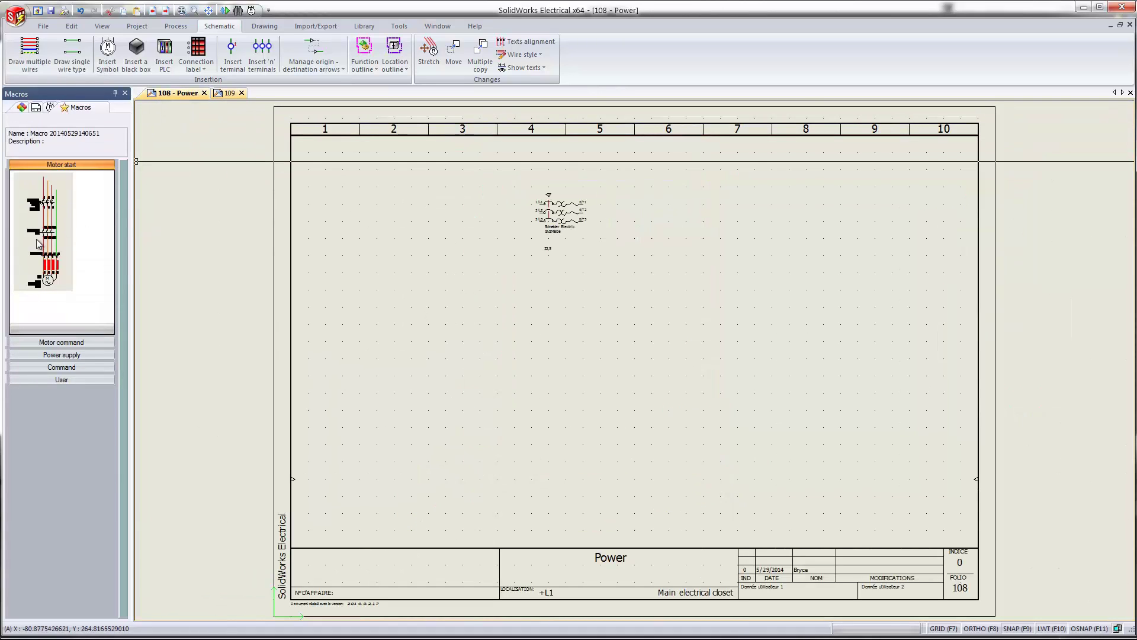
{"action": "left_click_drag", "start_coordinate": [36, 240], "coordinate": [183, 257]}
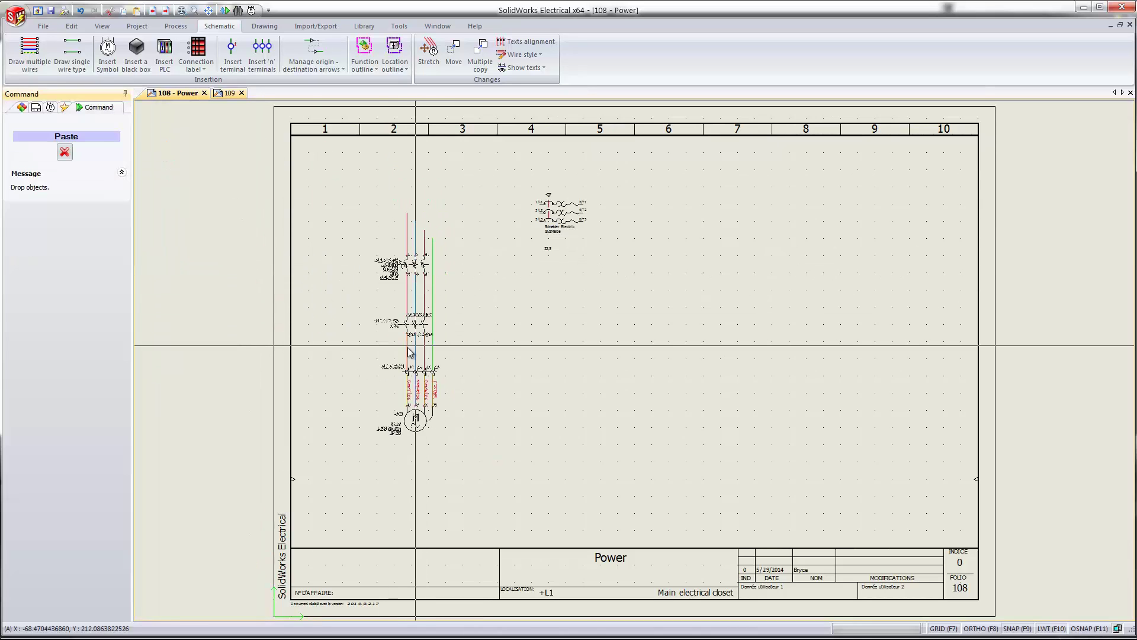
{"action": "left_click", "coordinate": [407, 345]}
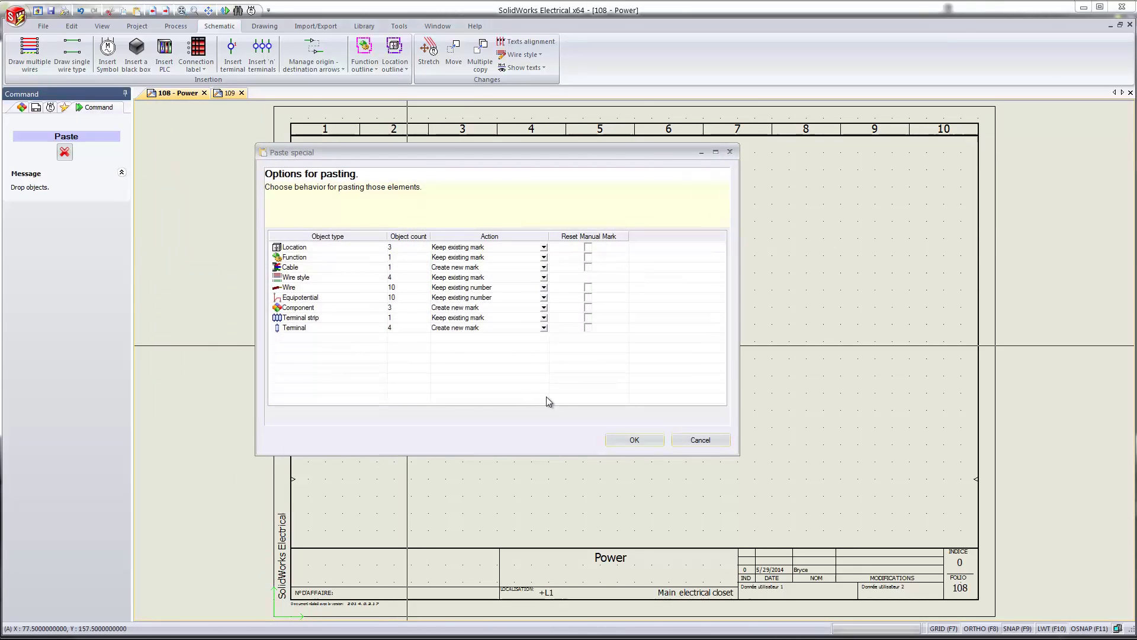
{"action": "left_click", "coordinate": [620, 439]}
{"action": "scroll", "coordinate": [468, 382], "scroll_direction": "up", "scroll_amount": 1}
{"action": "scroll", "coordinate": [468, 384], "scroll_direction": "up", "scroll_amount": 3}
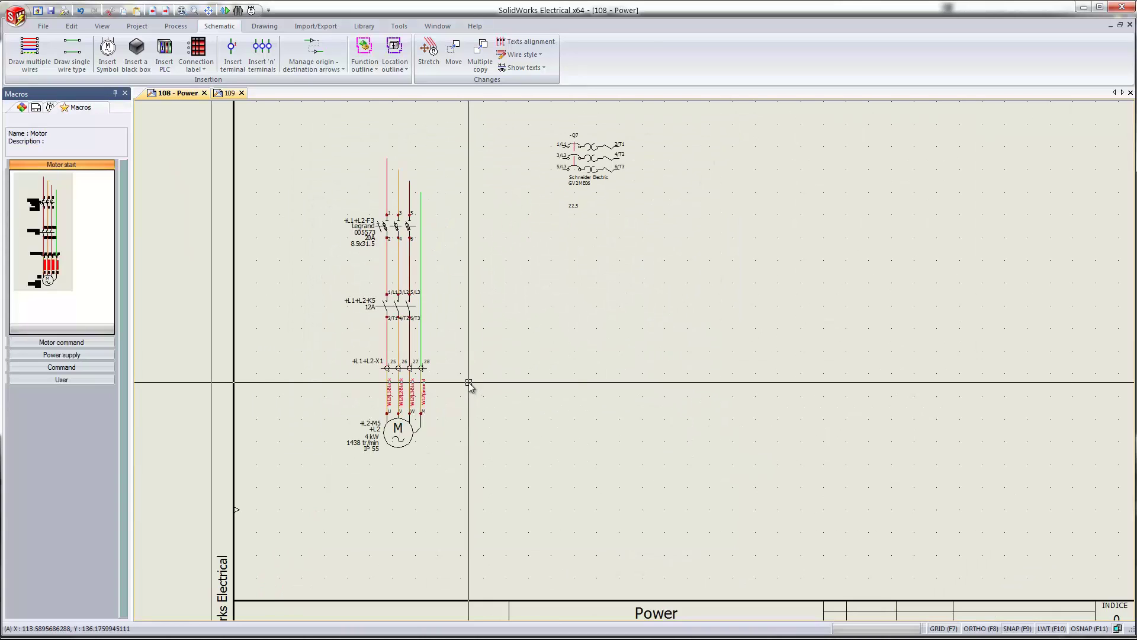
{"action": "middle_click_drag", "start_coordinate": [478, 385], "coordinate": [518, 407]}
{"action": "left_click", "coordinate": [379, 202]}
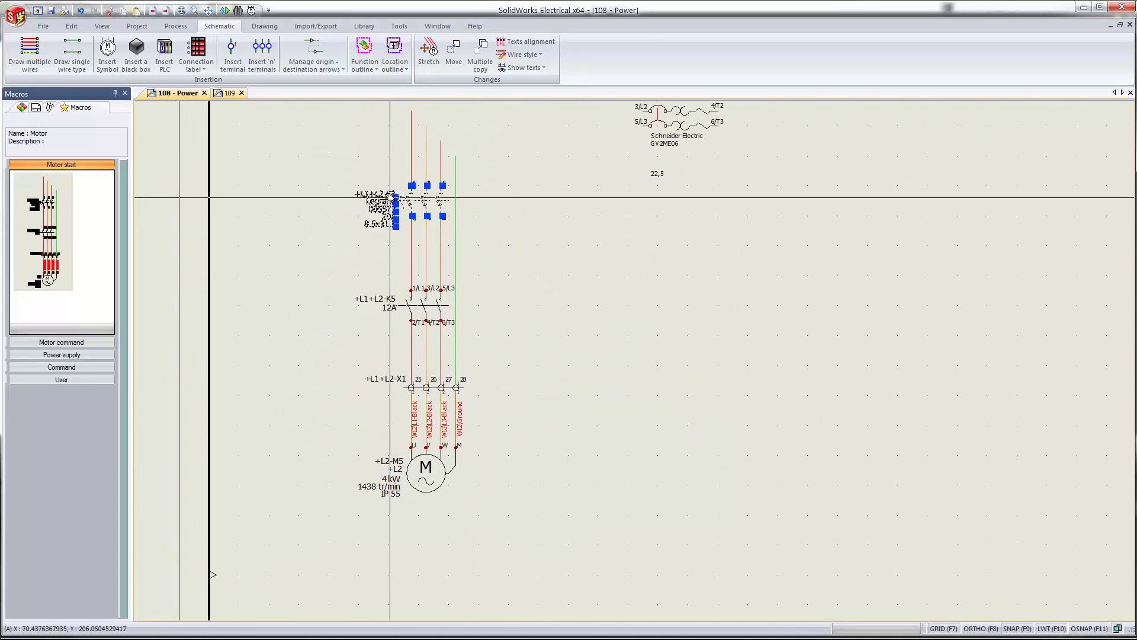
{"action": "right_click", "coordinate": [379, 202]}
{"action": "left_click", "coordinate": [415, 208]}
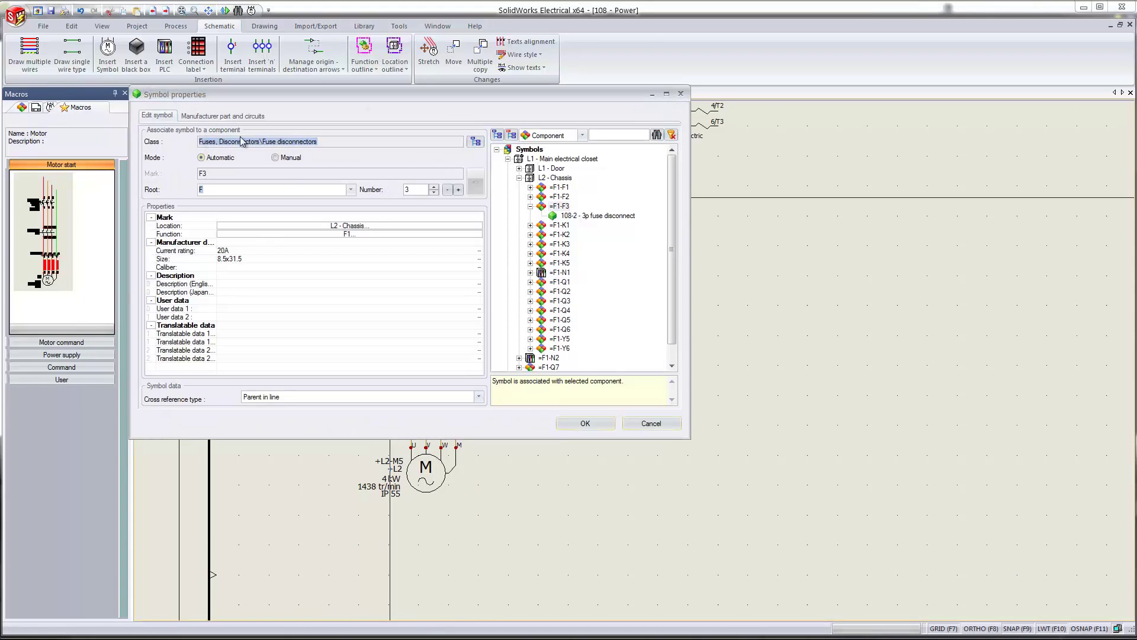
{"action": "left_click", "coordinate": [222, 116]}
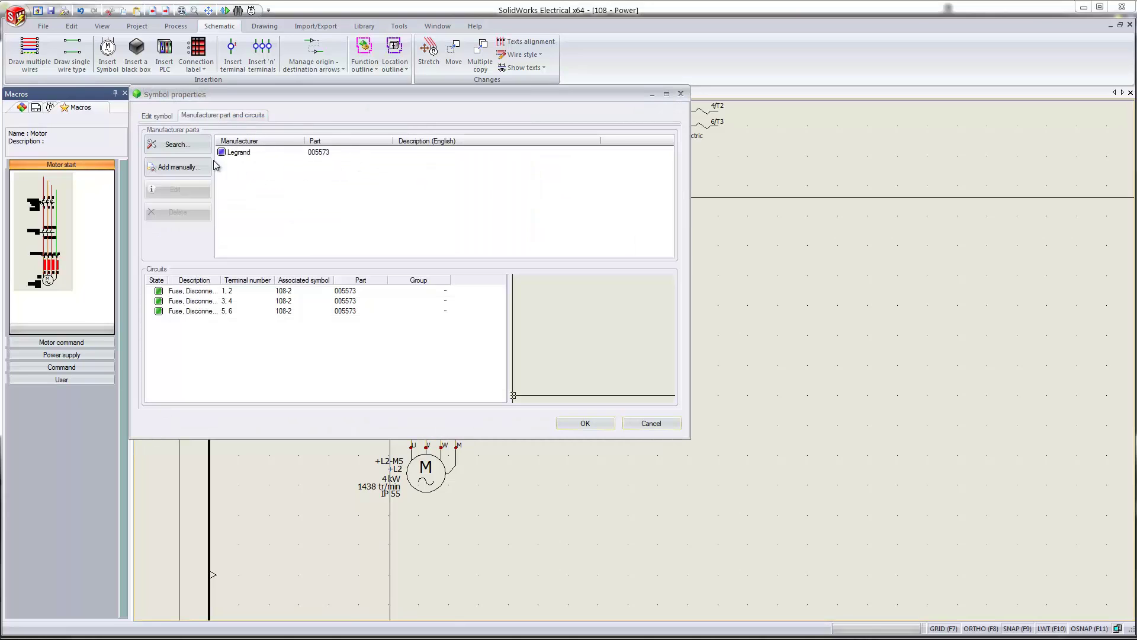
{"action": "left_click", "coordinate": [585, 424]}
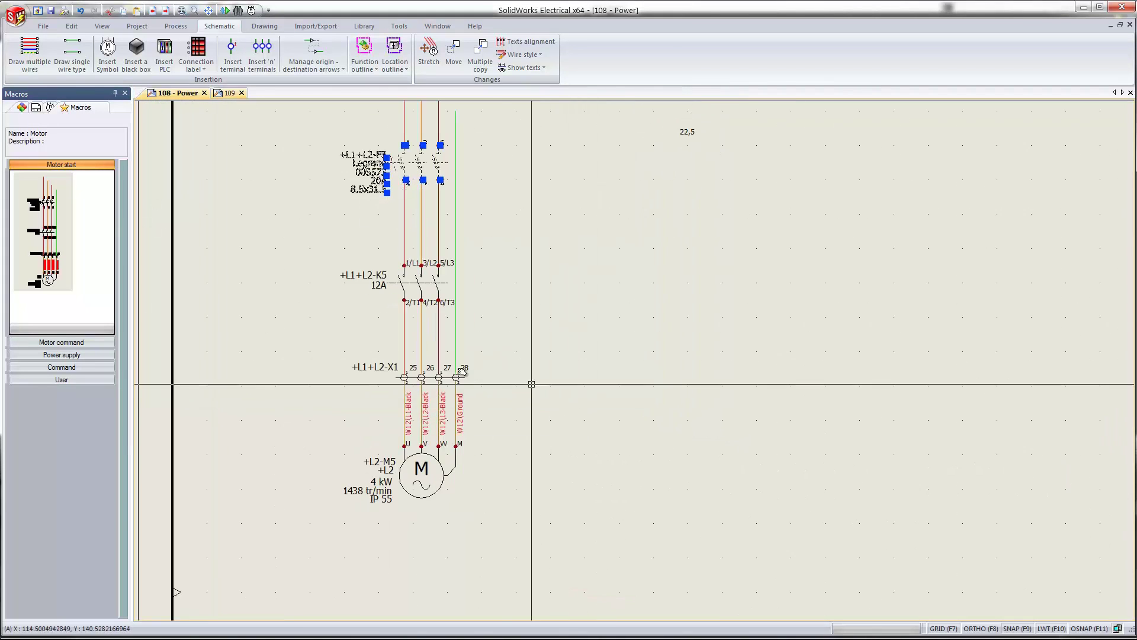
{"action": "right_click", "coordinate": [405, 376]}
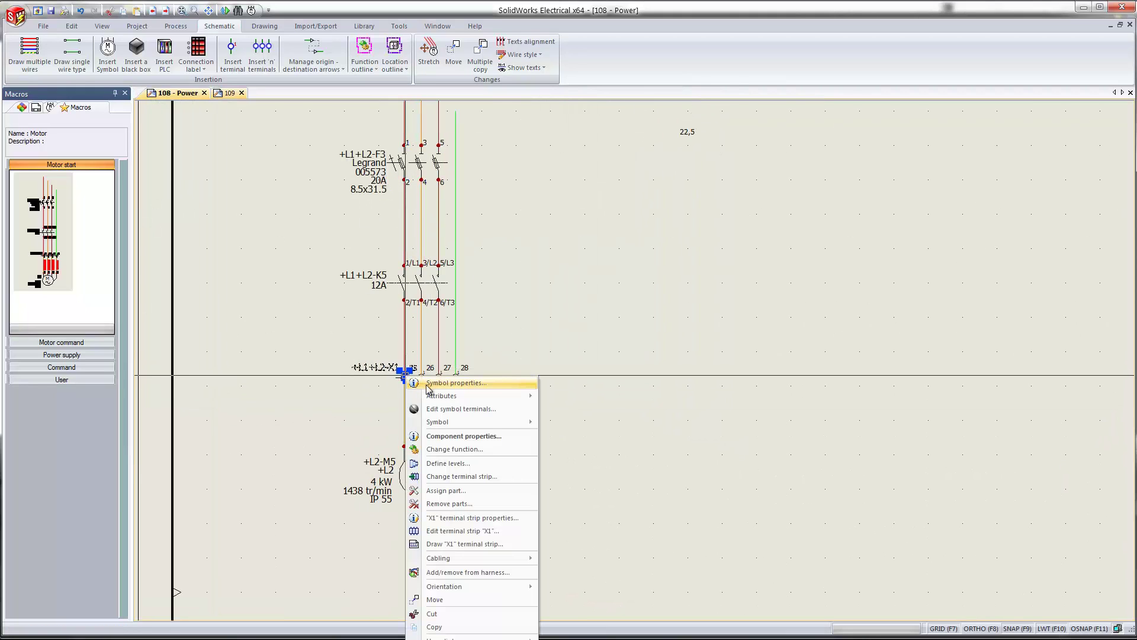
{"action": "left_click", "coordinate": [223, 116]}
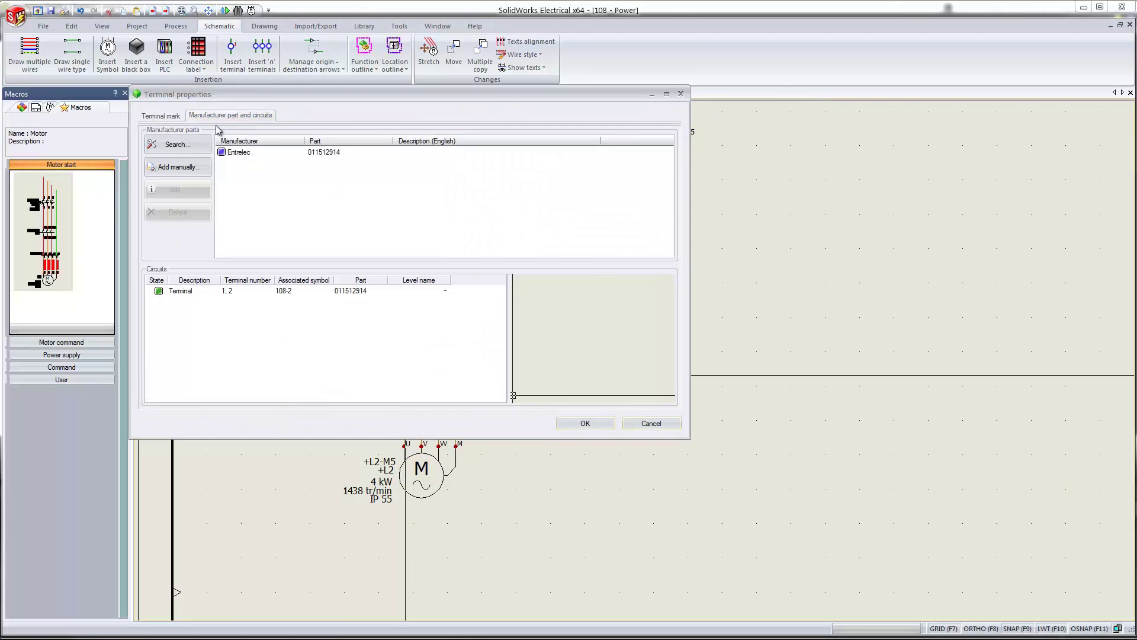
{"action": "left_click", "coordinate": [596, 423]}
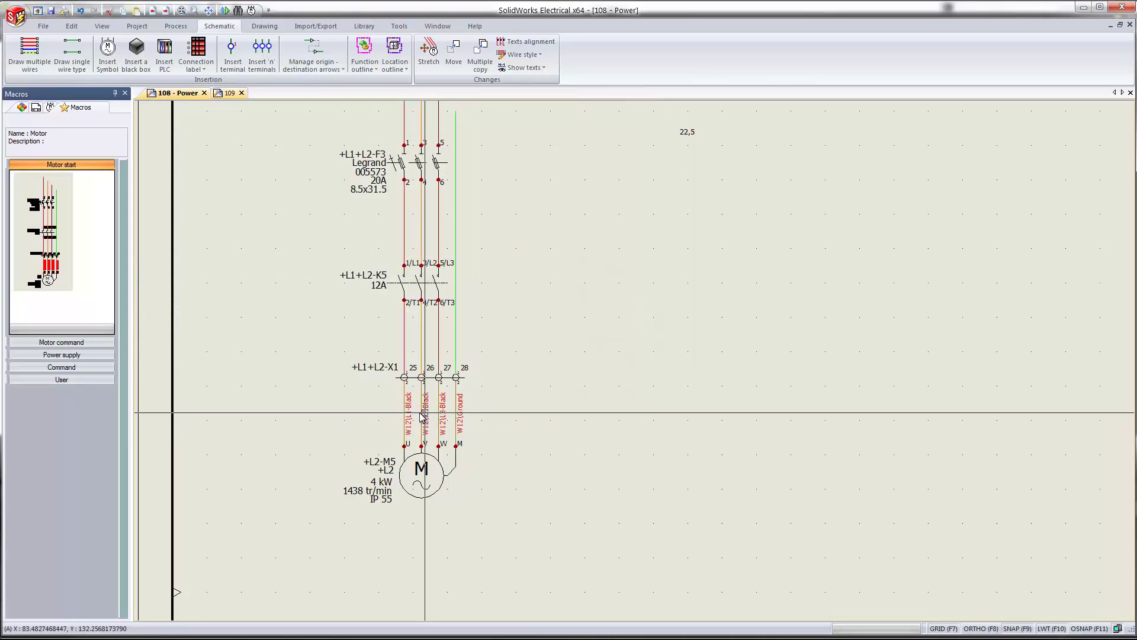
{"action": "left_click", "coordinate": [311, 408]}
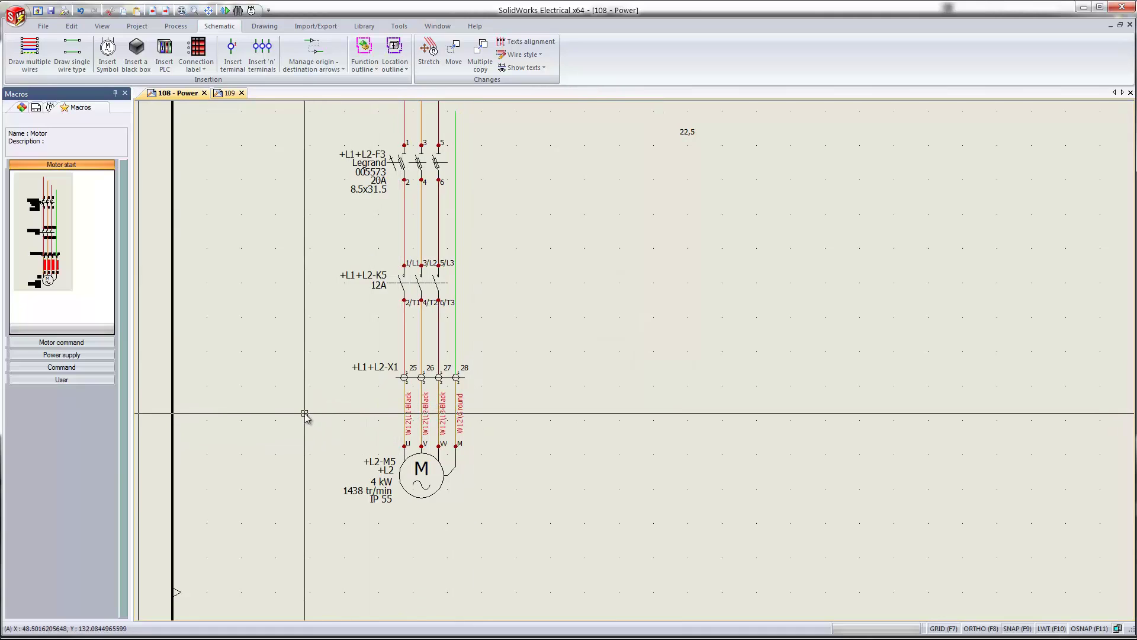